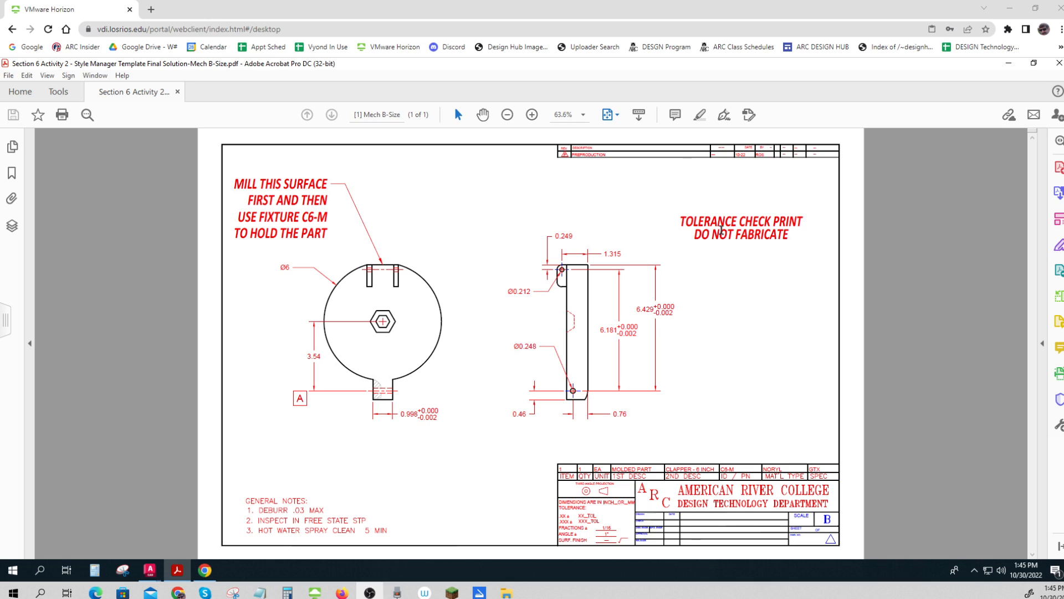
# Step: Examine the notes, dimensions and tolerances on the final solution PDF of the Mech B-Size sheet
pyautogui.click(734, 221)
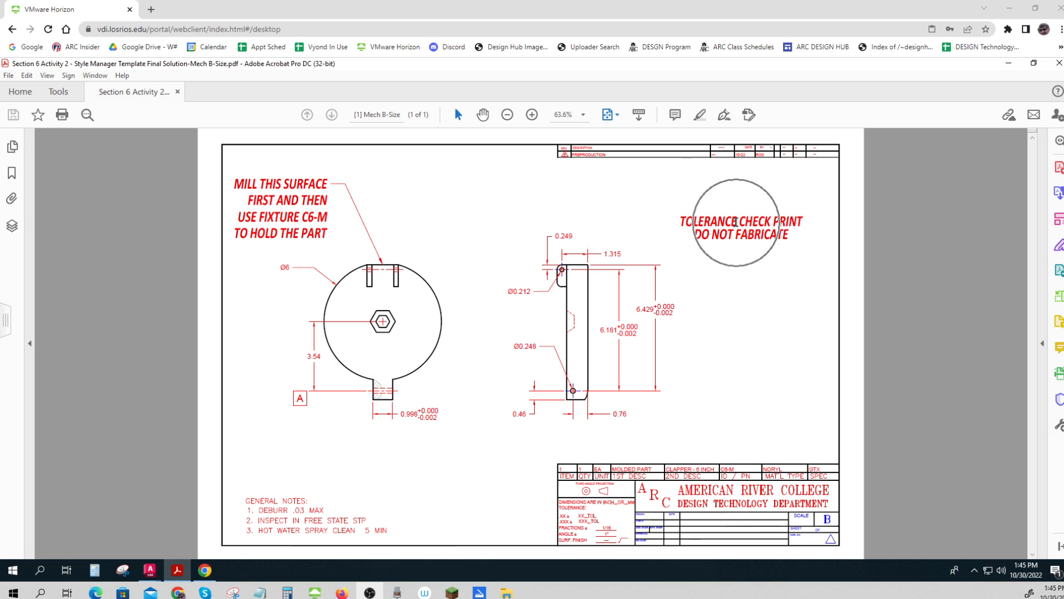
pyautogui.click(734, 222)
pyautogui.click(737, 220)
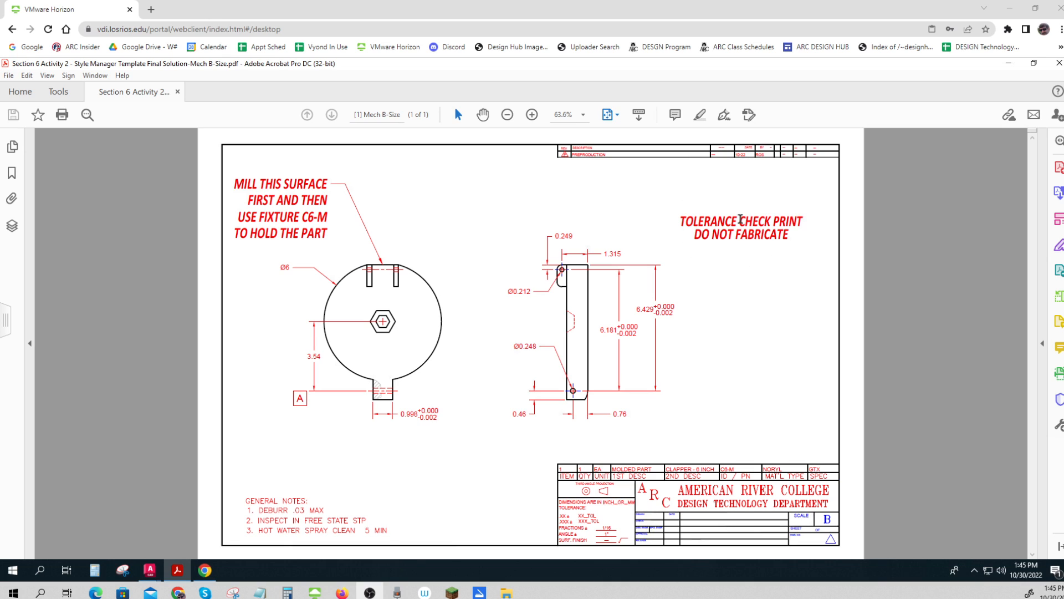
pyautogui.press('ctrl')
pyautogui.press('ctrl')
pyautogui.press('ctrl')
pyautogui.press('ctrl')
pyautogui.press('ctrl')
pyautogui.press('ctrl')
pyautogui.press('ctrl')
pyautogui.press('ctrl')
pyautogui.press('ctrl')
pyautogui.press('ctrl')
pyautogui.press('ctrl')
pyautogui.press('ctrl')
pyautogui.press('ctrl')
pyautogui.press('ctrl')
pyautogui.press('ctrl')
pyautogui.press('ctrl')
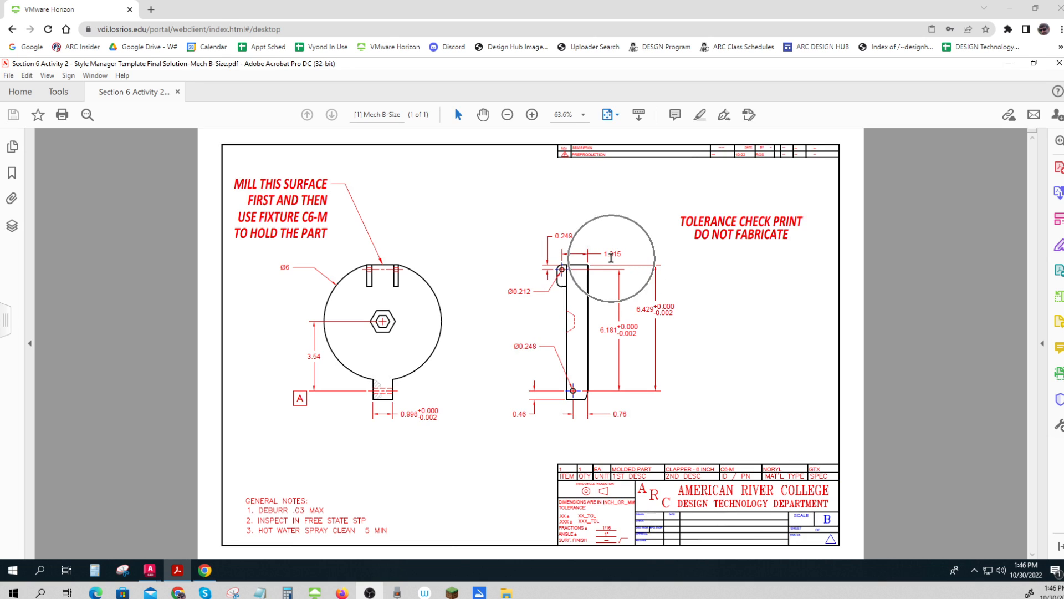
pyautogui.press('ctrl')
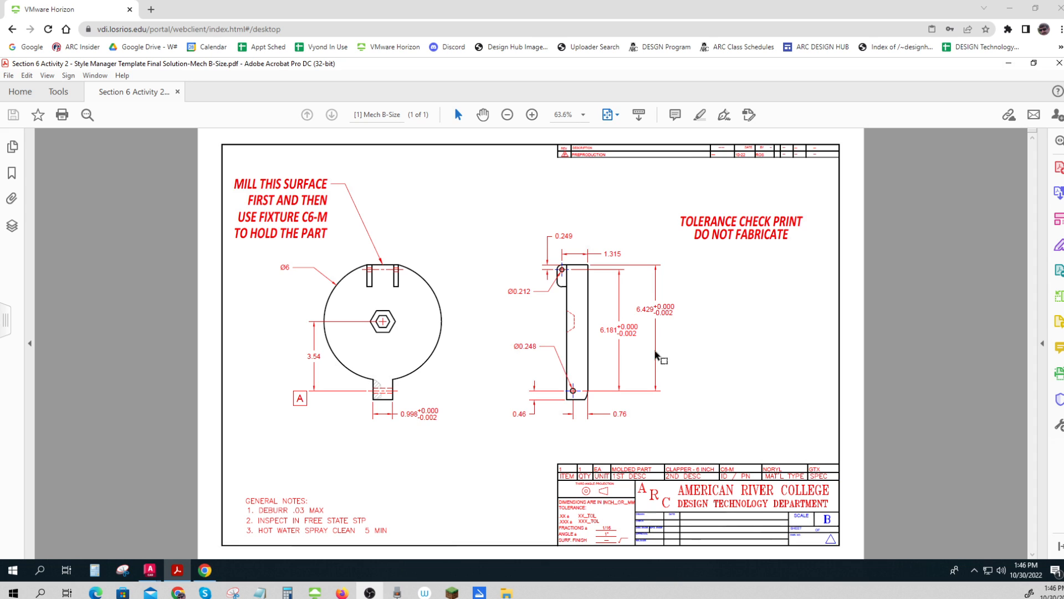
# Step: Switch to AutoCAD and save the drawing under the new name 6.2.1 in the DESGN 301 Fall 2022 folder
pyautogui.click(1033, 63)
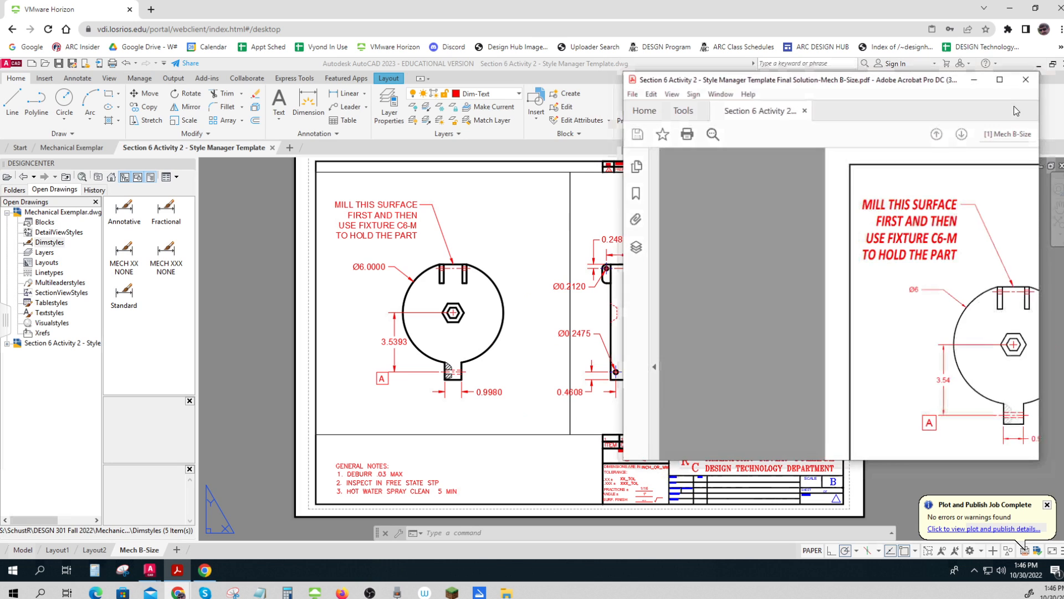
pyautogui.click(261, 402)
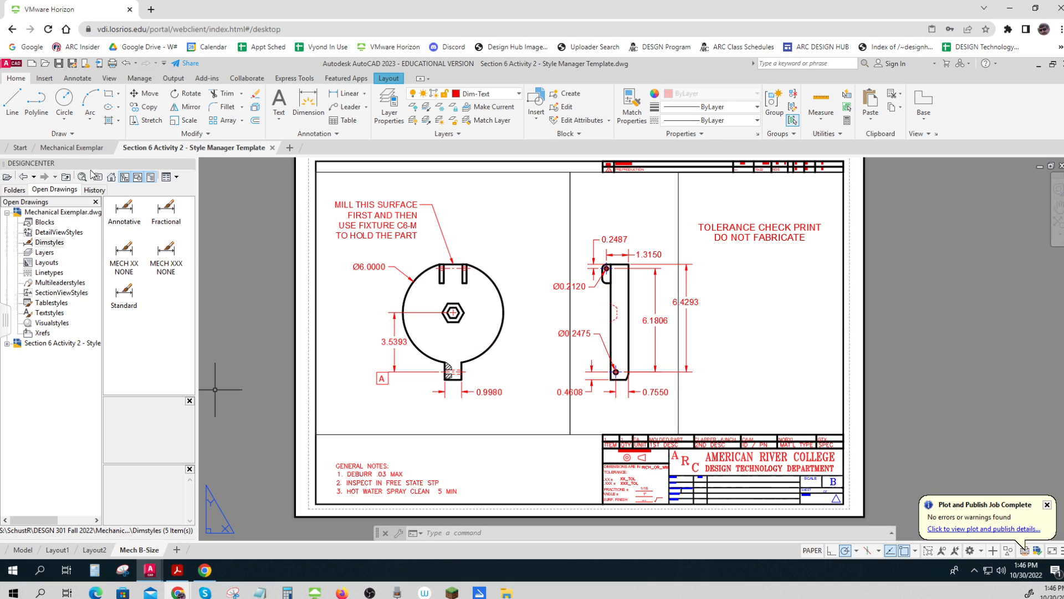
pyautogui.click(12, 63)
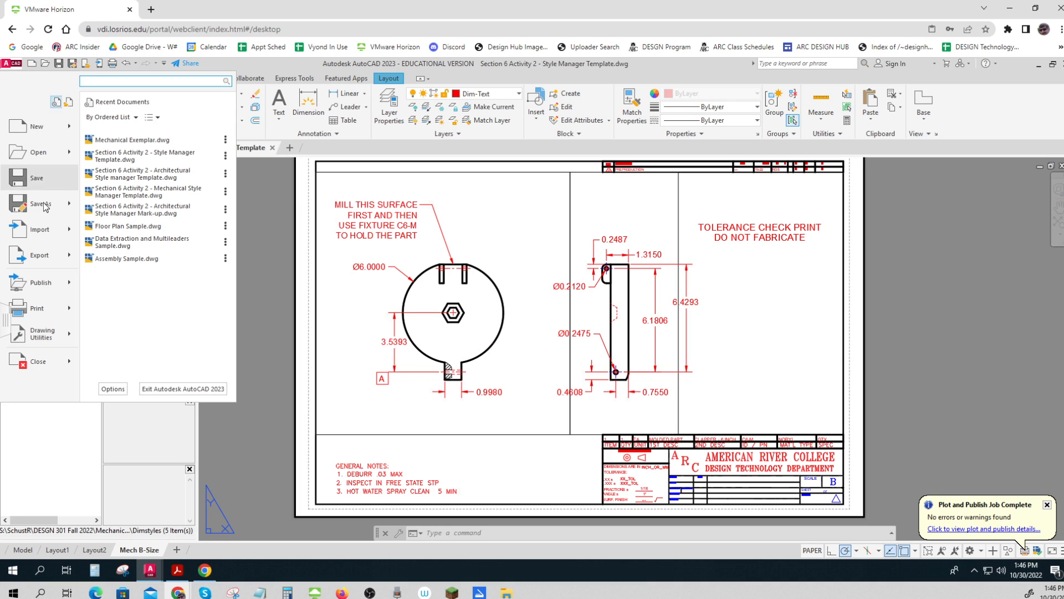
pyautogui.press('Escape')
pyautogui.hotkey('ctrl', 'shift', 's')
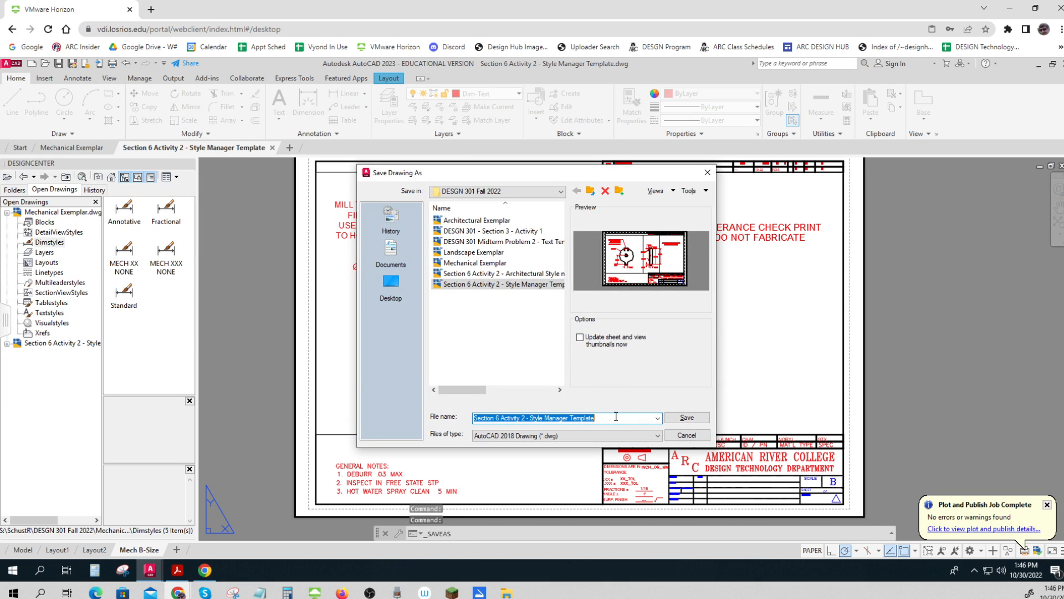
pyautogui.write('6.2.1')
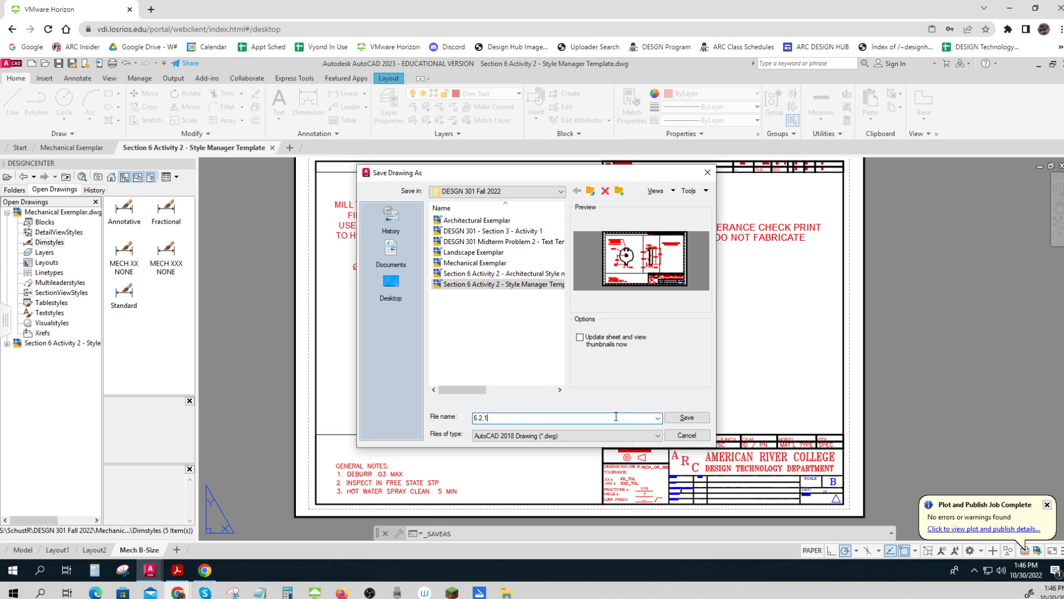
pyautogui.click(686, 417)
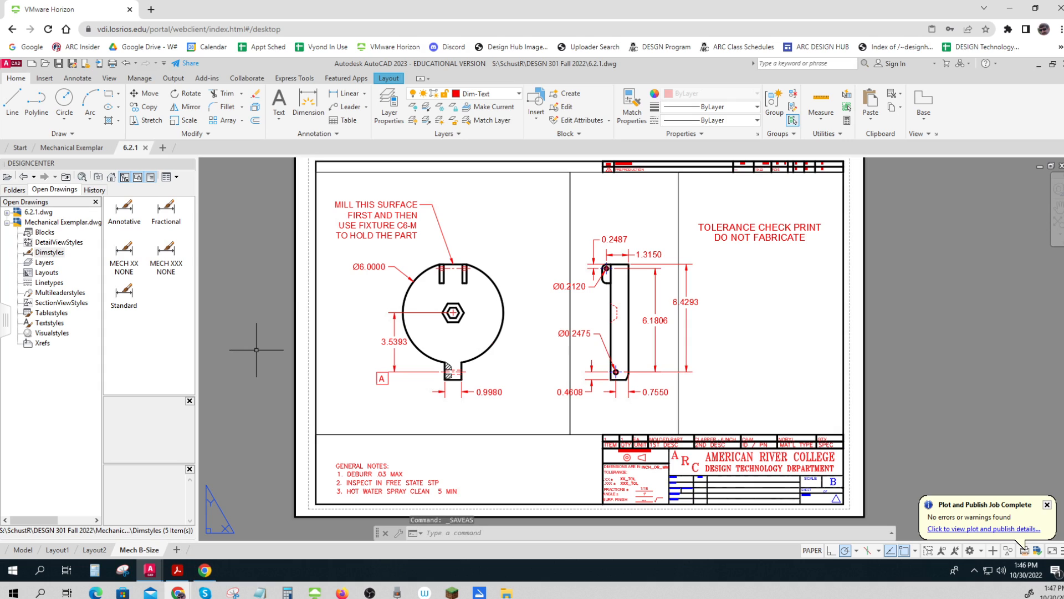
# Step: Add the Fractional, MECH XXX NONE and MECH XX NONE dimension styles from Mechanical Exemplar.dwg to the drawing
pyautogui.click(166, 216)
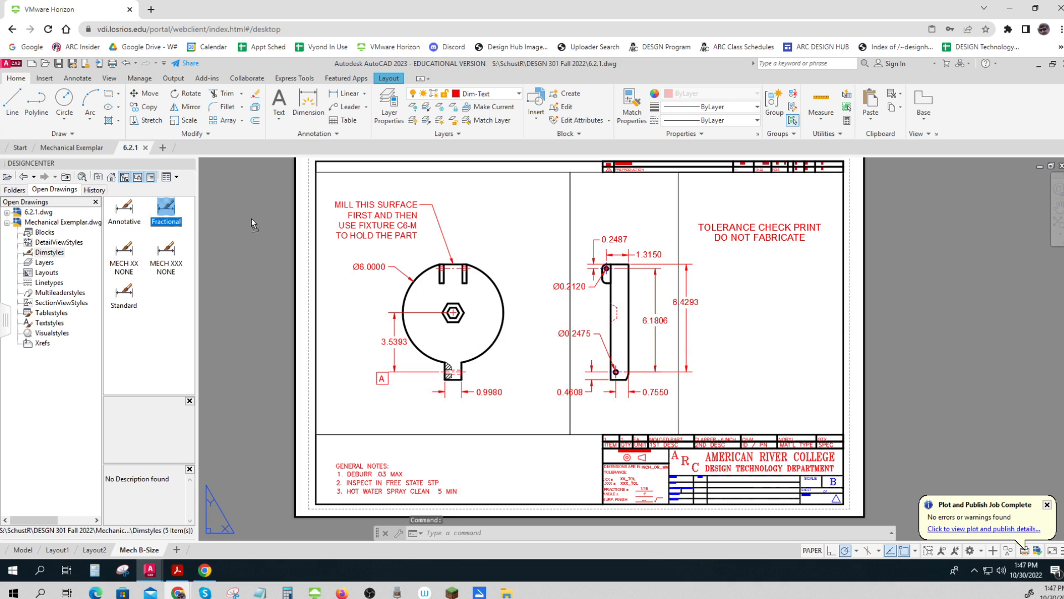
pyautogui.moveTo(251, 217); pyautogui.dragTo(251, 218)
pyautogui.click(161, 268)
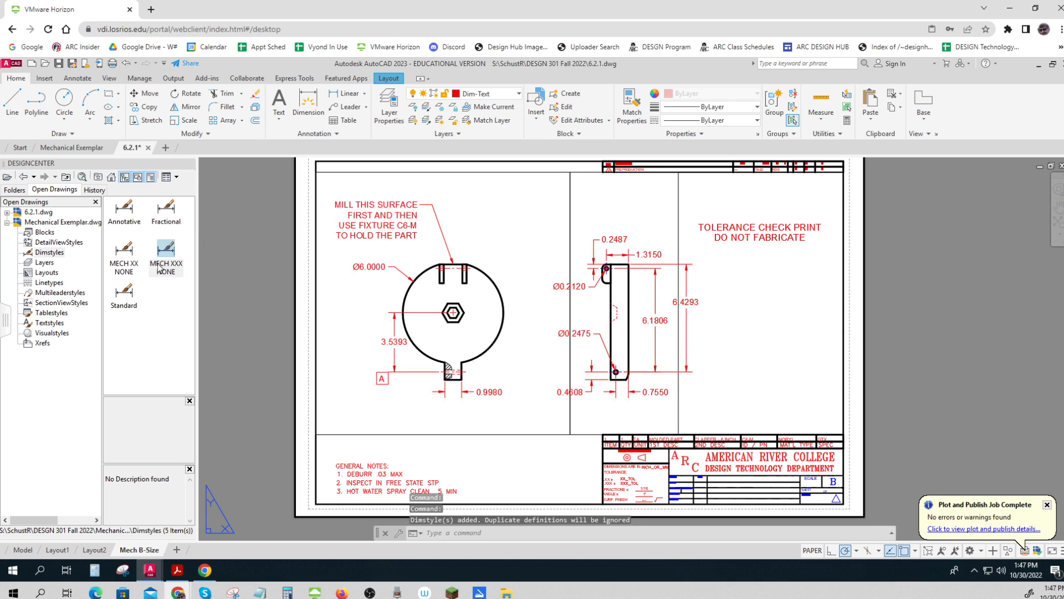
pyautogui.moveTo(125, 267); pyautogui.dragTo(252, 238)
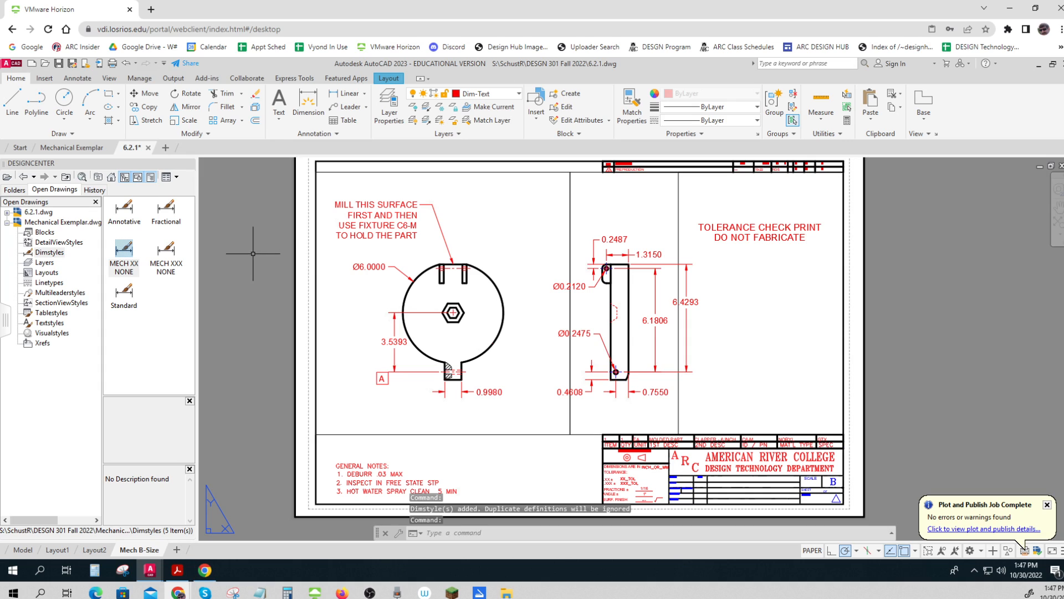
# Step: Apply the Fractional dimension style to the large circle's diameter dimension in the front view
pyautogui.click(380, 266)
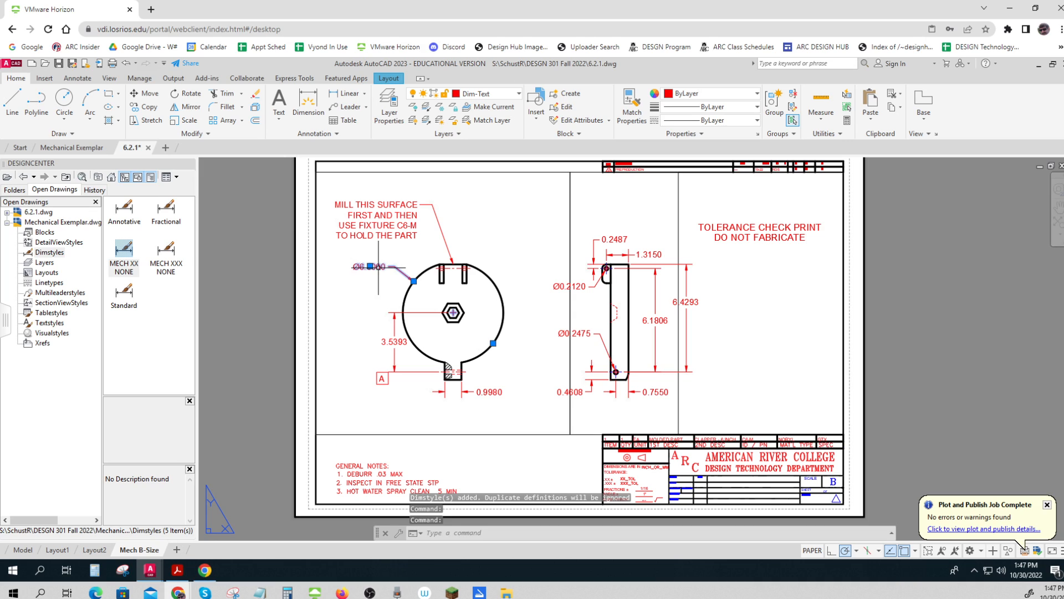
pyautogui.click(338, 134)
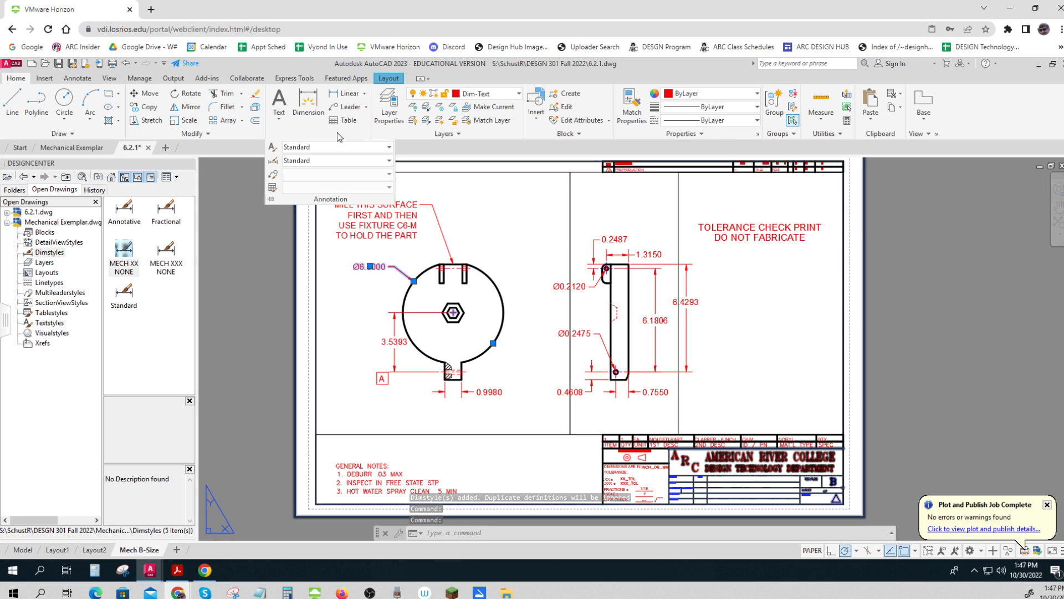
pyautogui.click(332, 161)
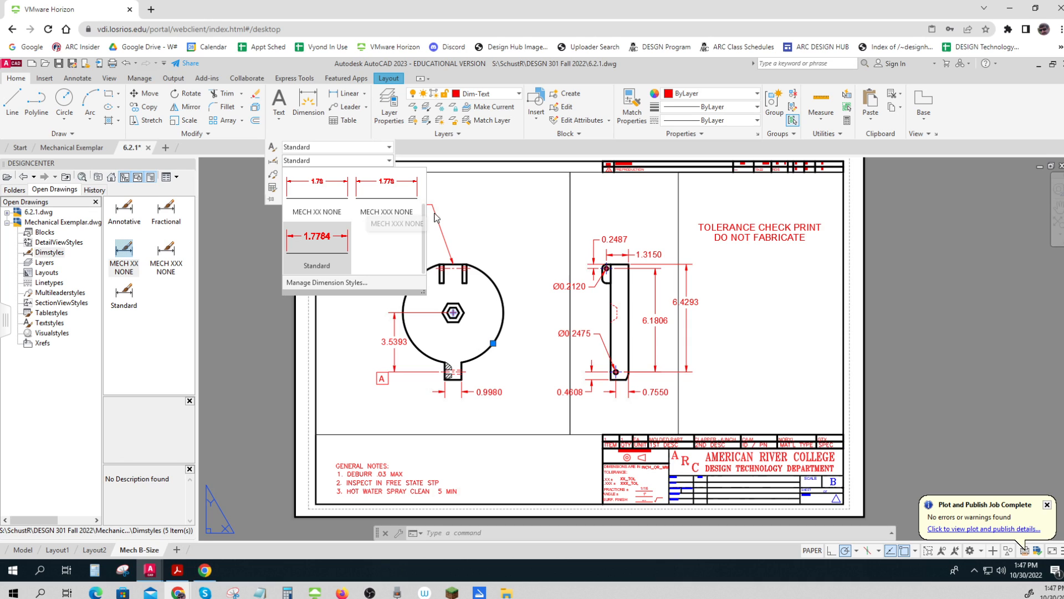
pyautogui.scroll(2, 388, 211)
pyautogui.click(385, 194)
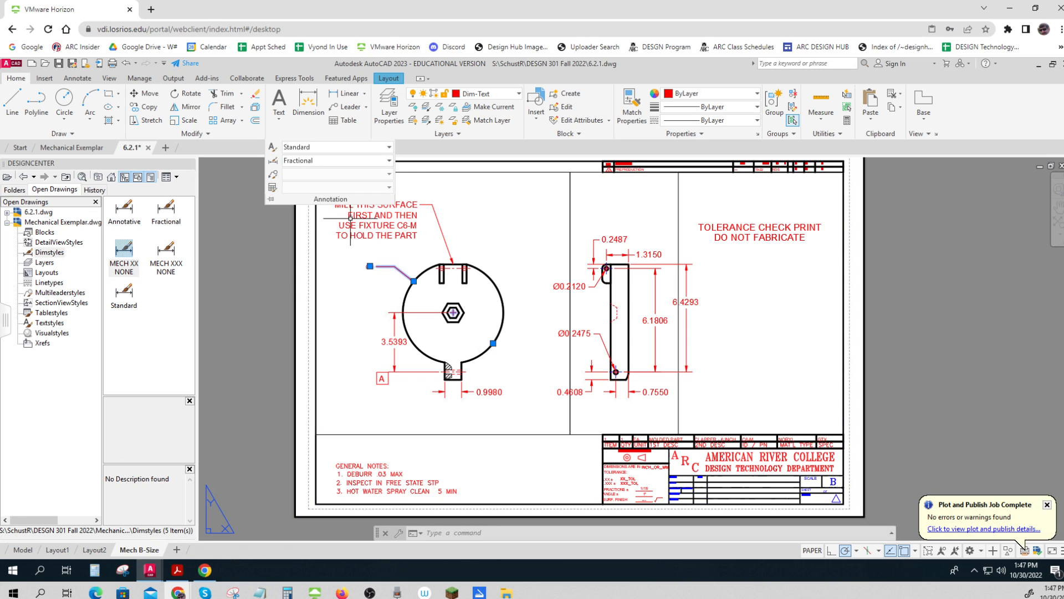
pyautogui.press('Escape')
pyautogui.press('Escape')
pyautogui.press('Escape')
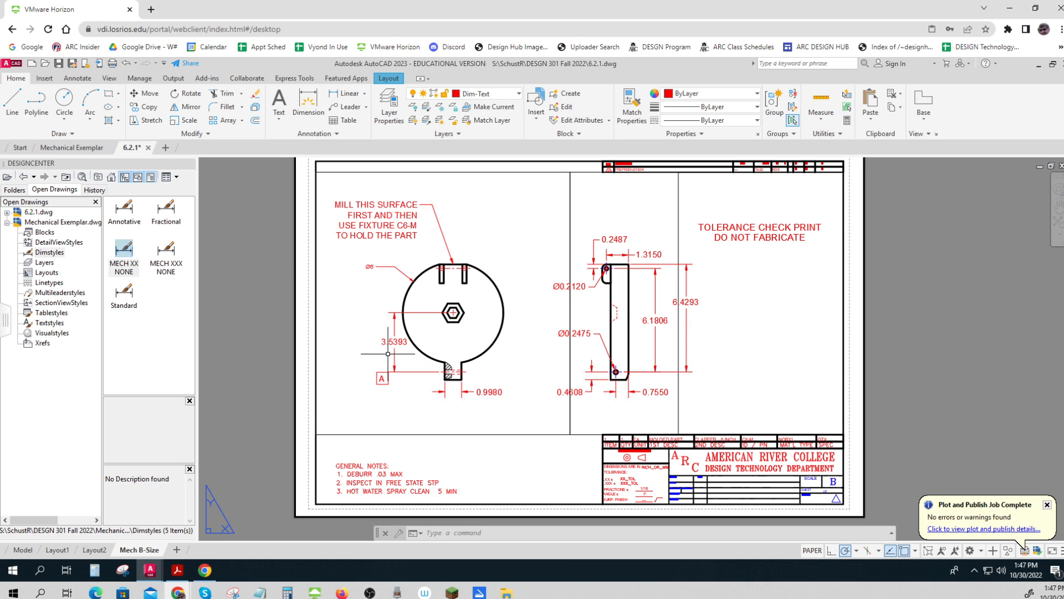
# Step: Arrange the solution PDF beside a reduced AutoCAD window, with both part views readable for comparison
pyautogui.click(177, 571)
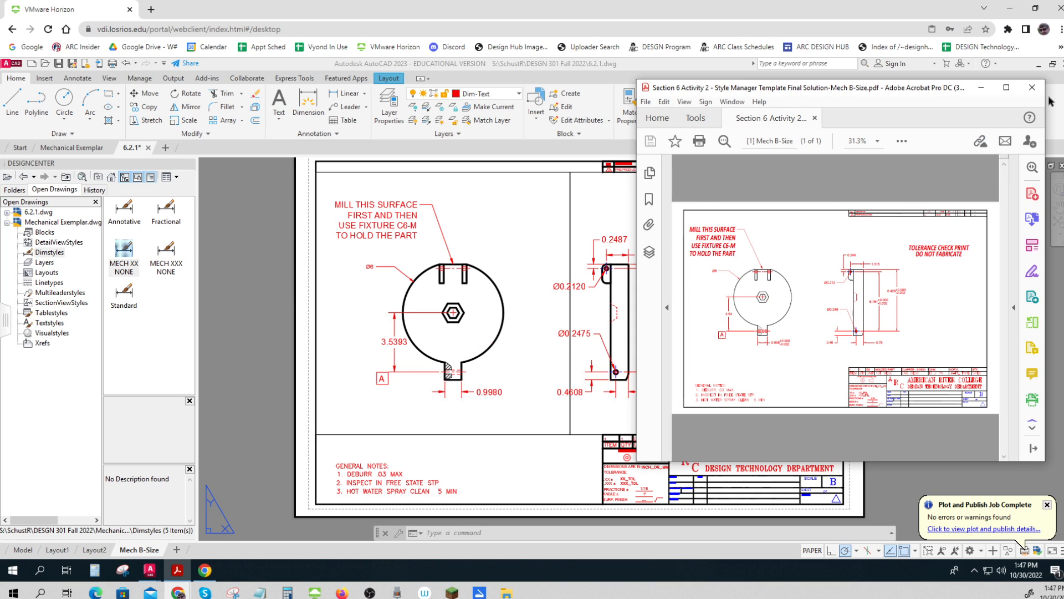
pyautogui.click(1022, 73)
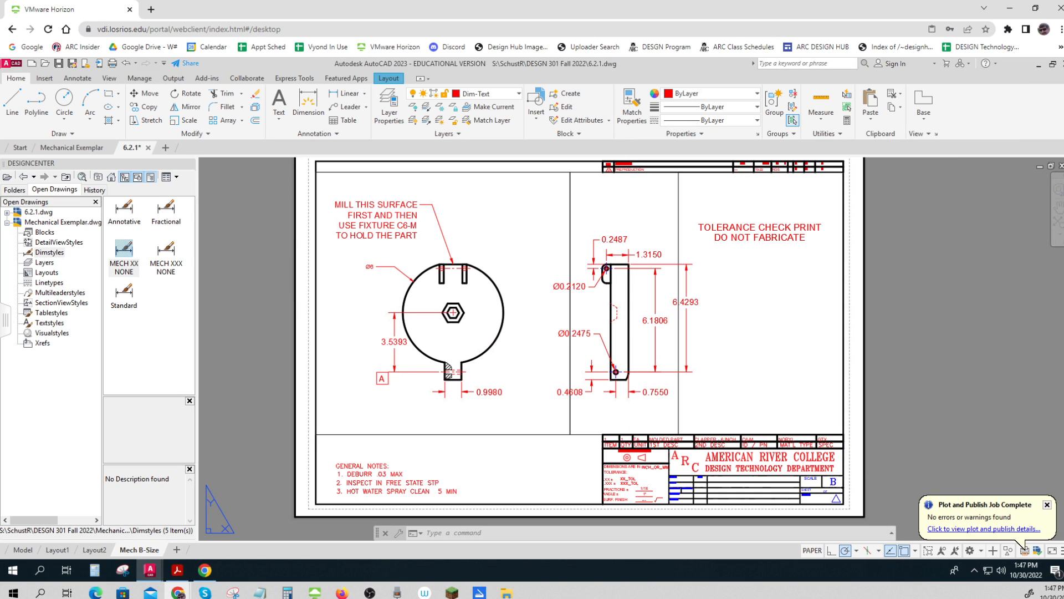
pyautogui.click(1052, 64)
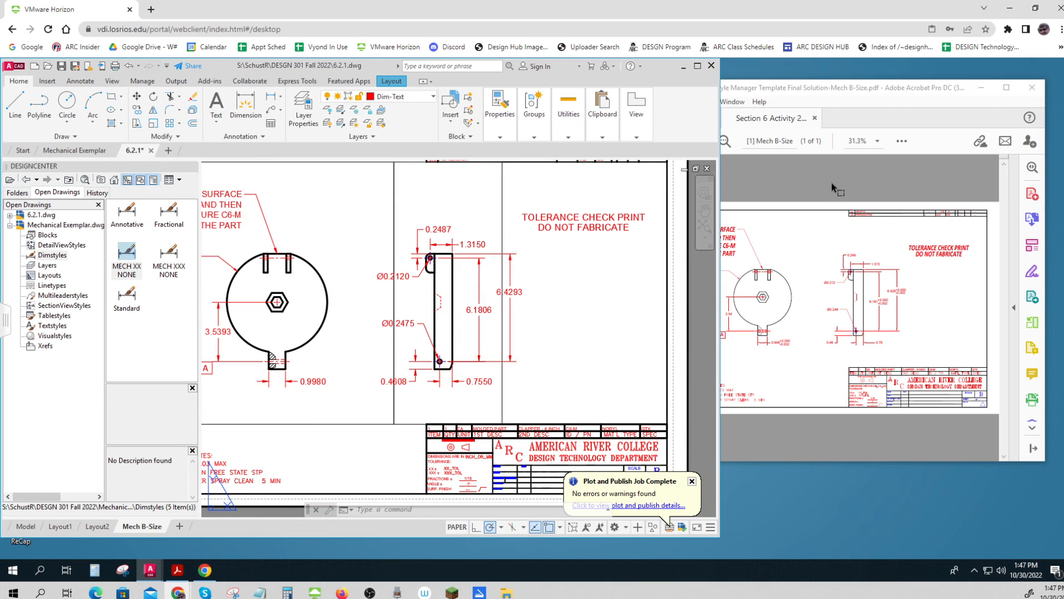
pyautogui.click(833, 176)
pyautogui.moveTo(843, 101); pyautogui.dragTo(900, 90)
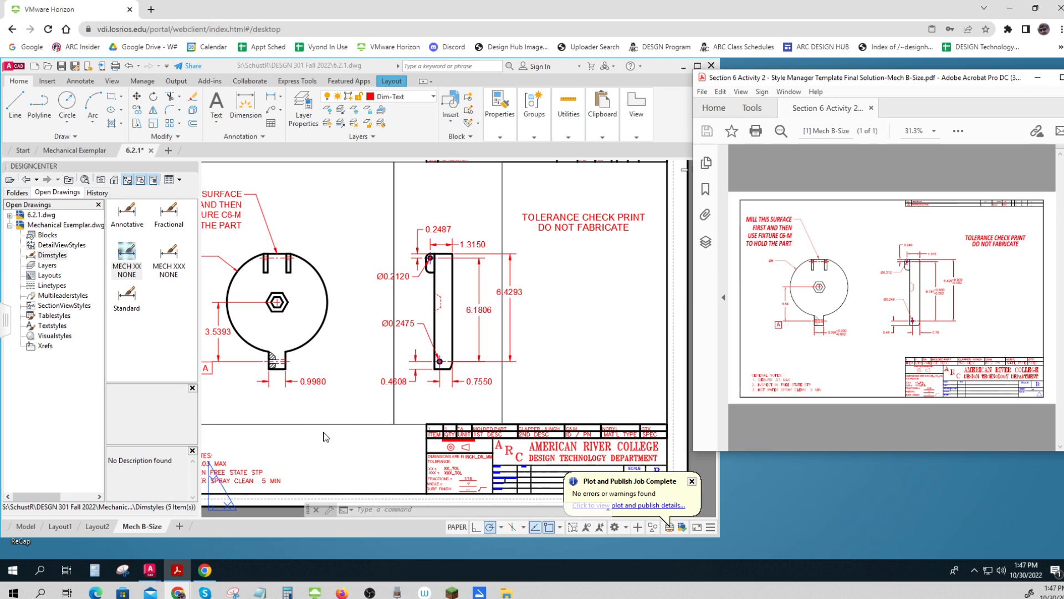
pyautogui.click(328, 477)
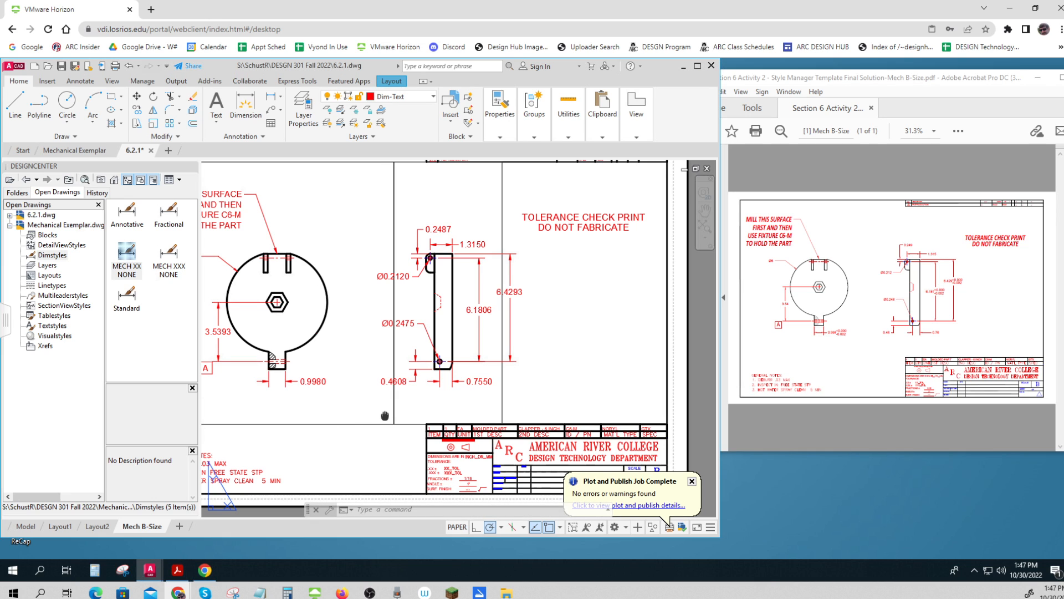
pyautogui.scroll(3, 329, 347)
pyautogui.scroll(-4, 329, 347)
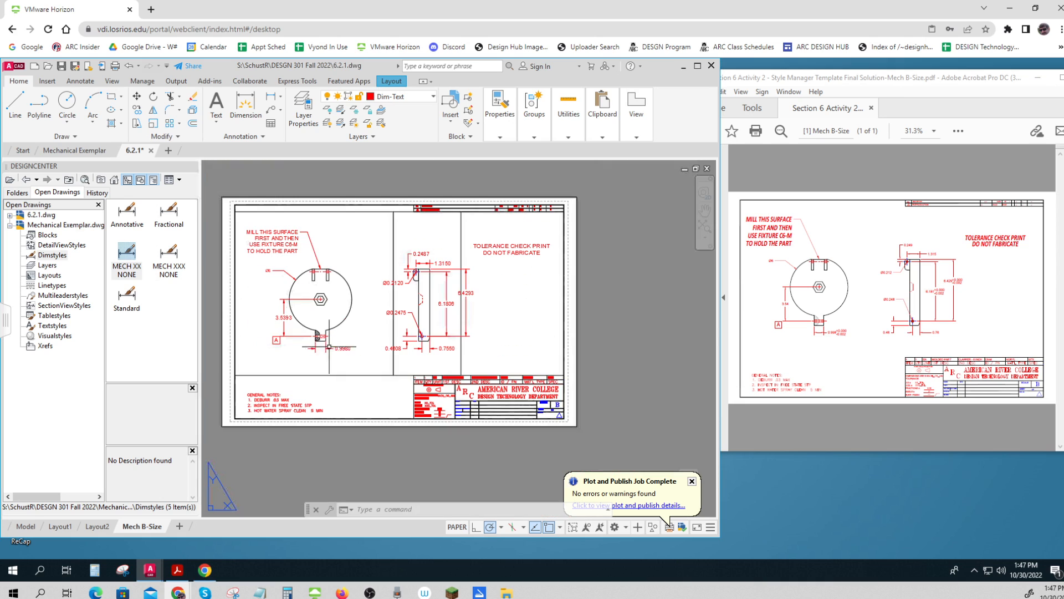
pyautogui.scroll(2, 369, 380)
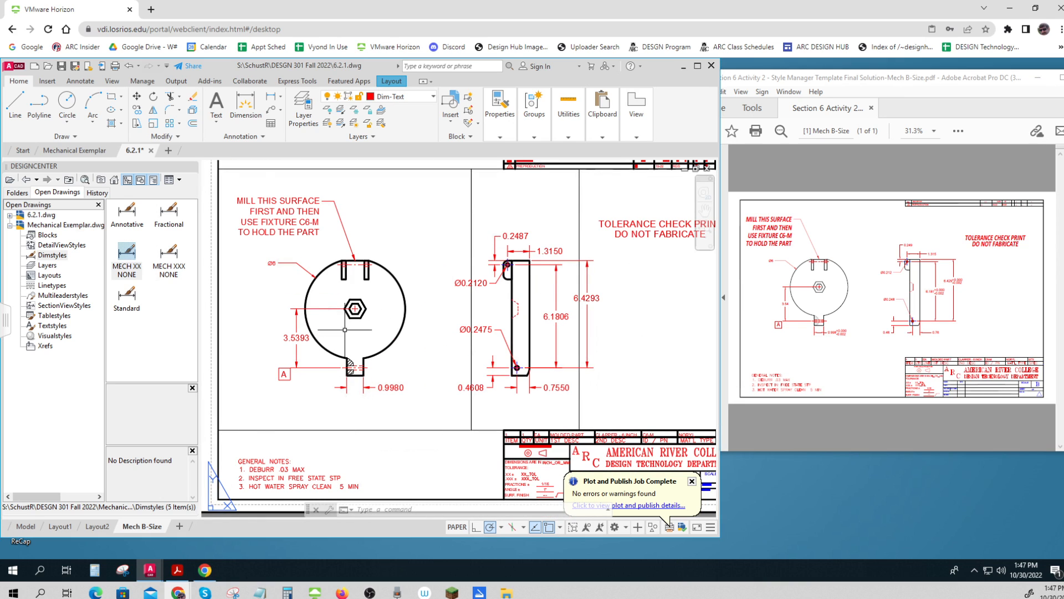
# Step: Apply the MECH XX NONE dimension style to the 3.5393, 0.4608 and 0.7550 dimensions
pyautogui.click(87, 83)
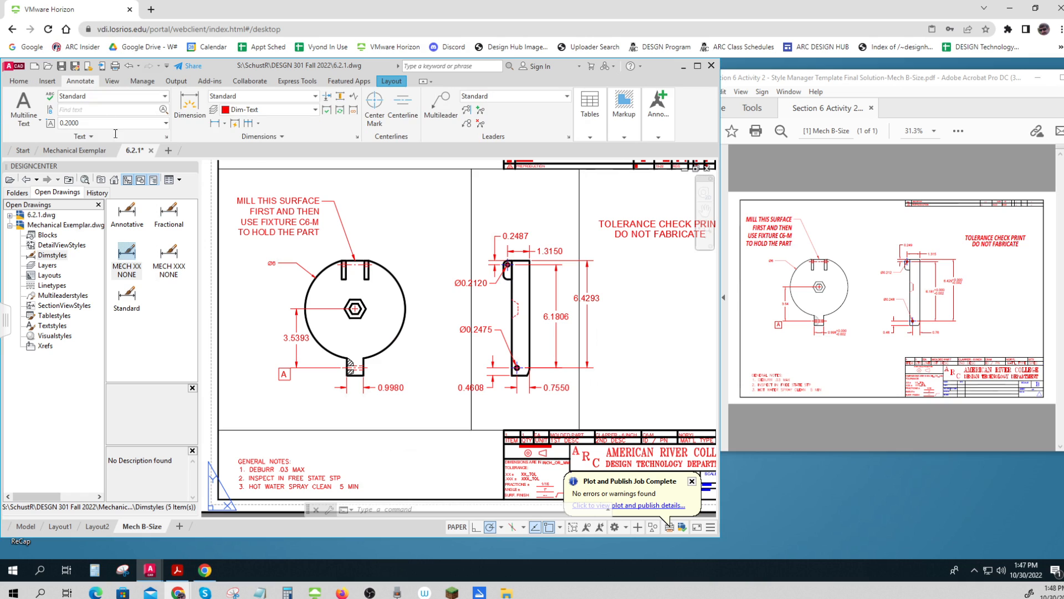
pyautogui.click(298, 338)
pyautogui.moveTo(298, 340)
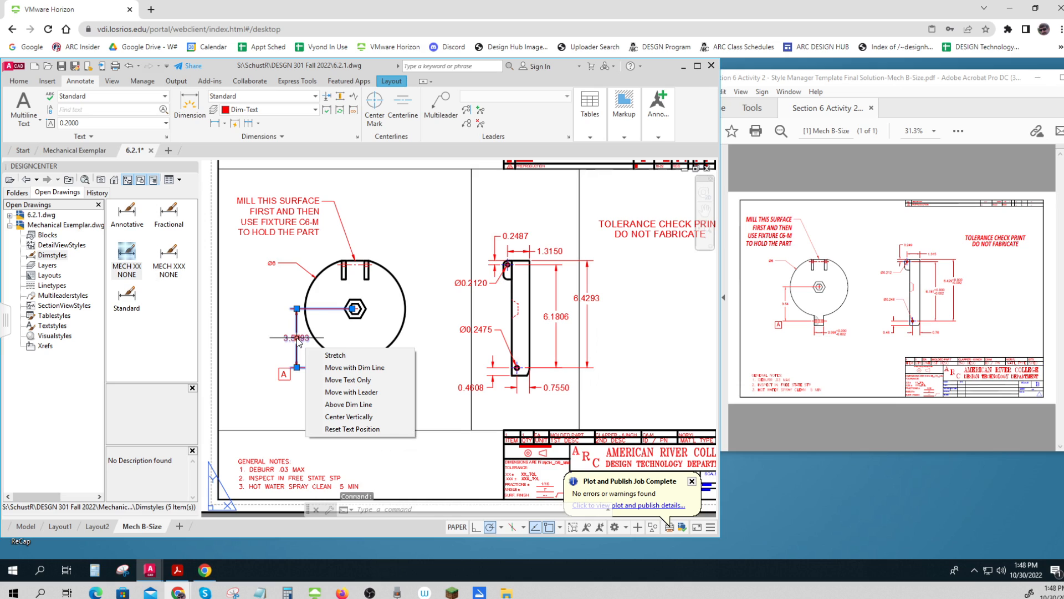
pyautogui.click(478, 387)
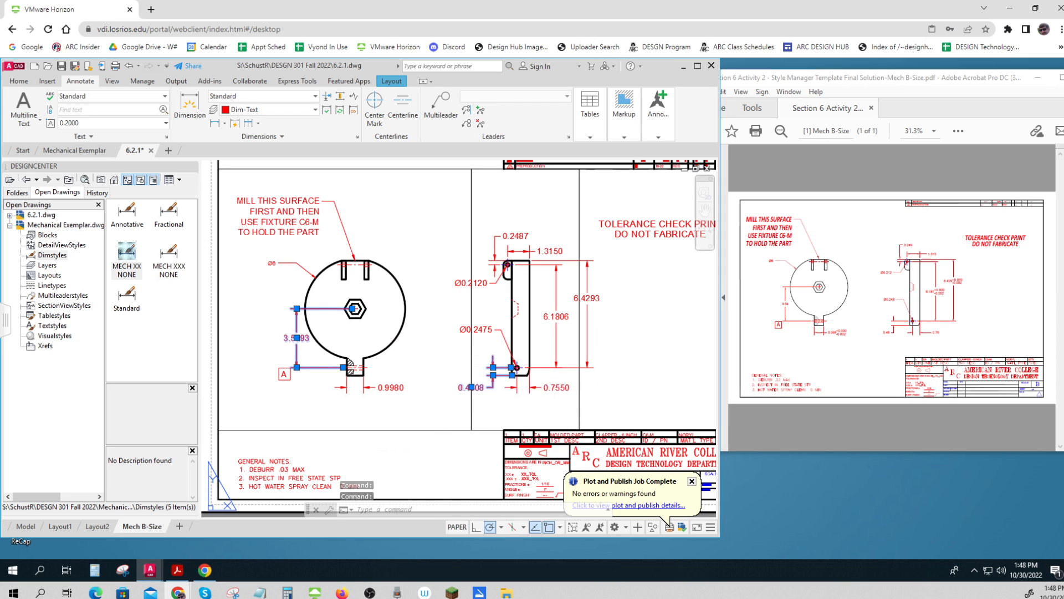
pyautogui.click(554, 387)
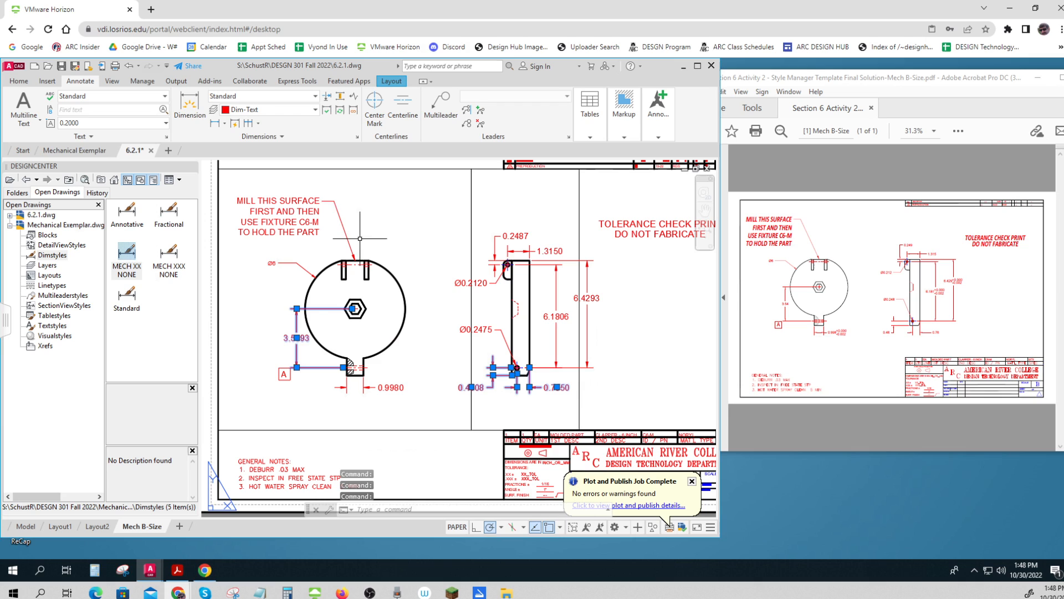
pyautogui.click(274, 97)
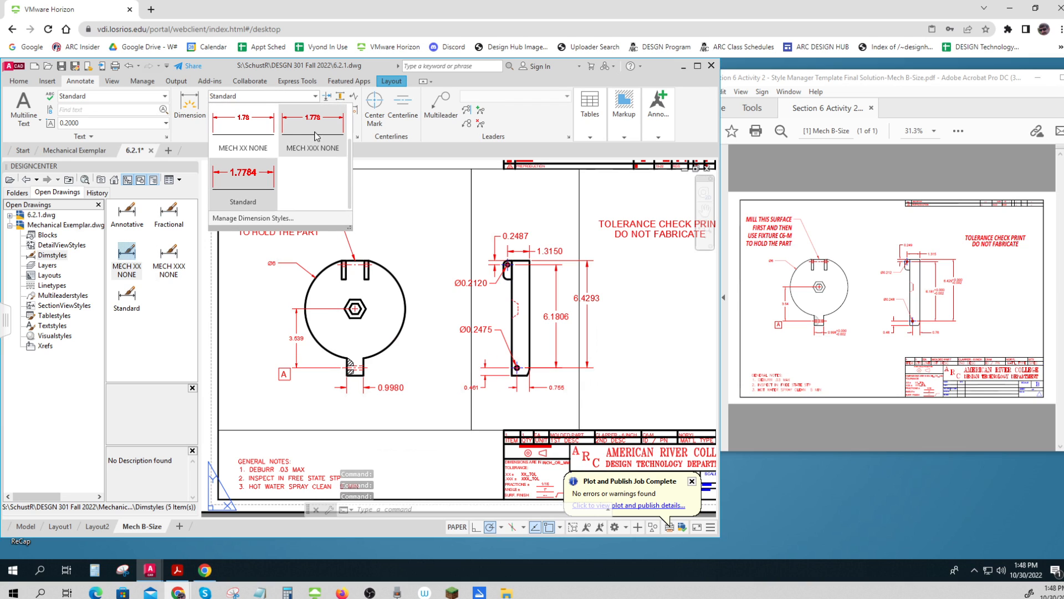
pyautogui.click(243, 129)
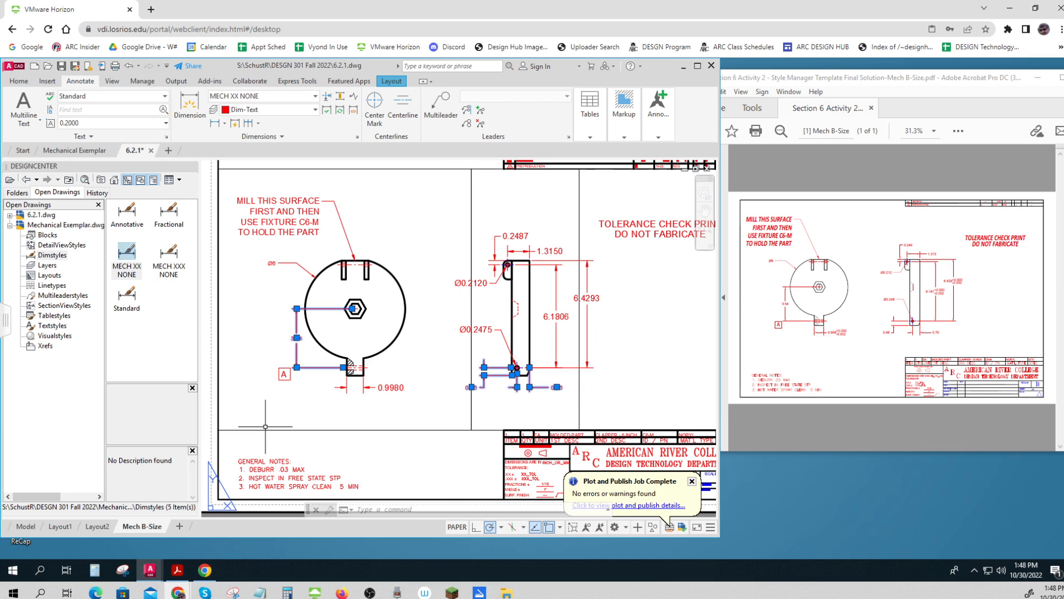
pyautogui.press('Escape')
pyautogui.press('Escape')
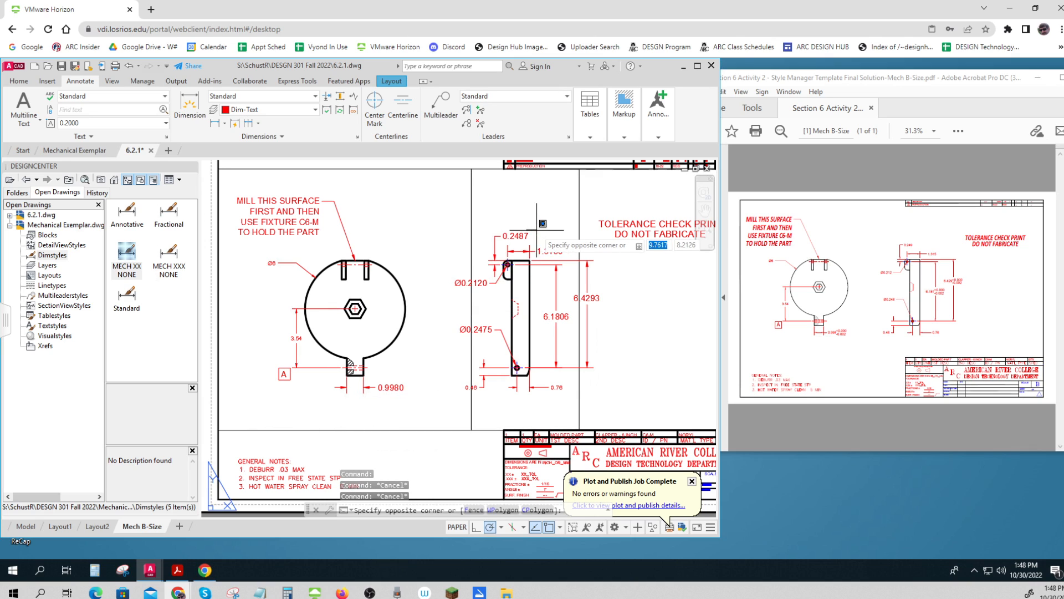
# Step: Apply the MECH XXX NONE dimension style to the side view's 0.2487, 1.3150, Ø0.2120 and Ø0.2475 dimensions
pyautogui.click(521, 235)
pyautogui.click(548, 256)
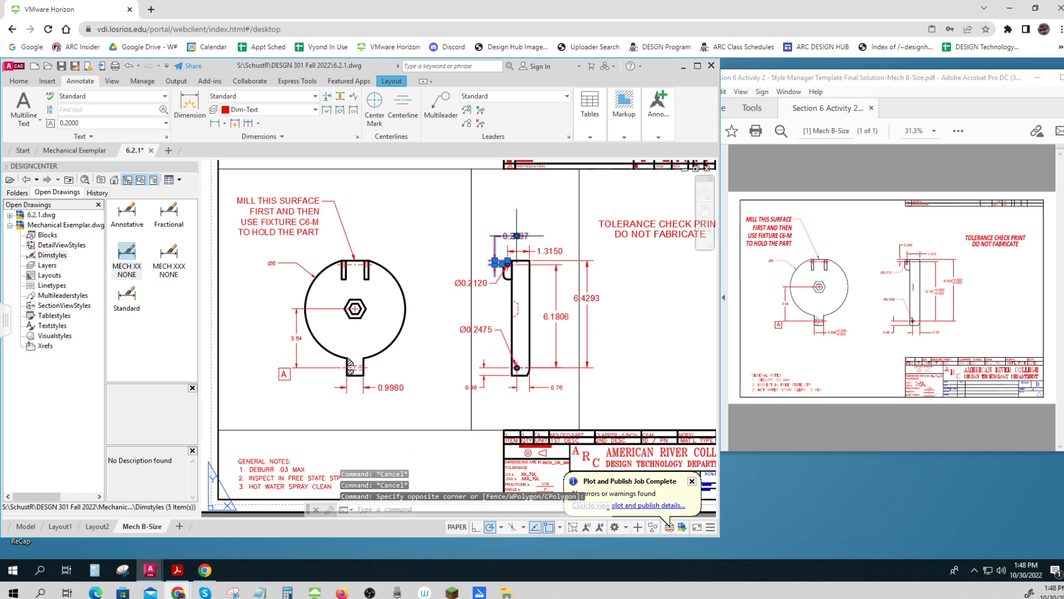
pyautogui.click(550, 253)
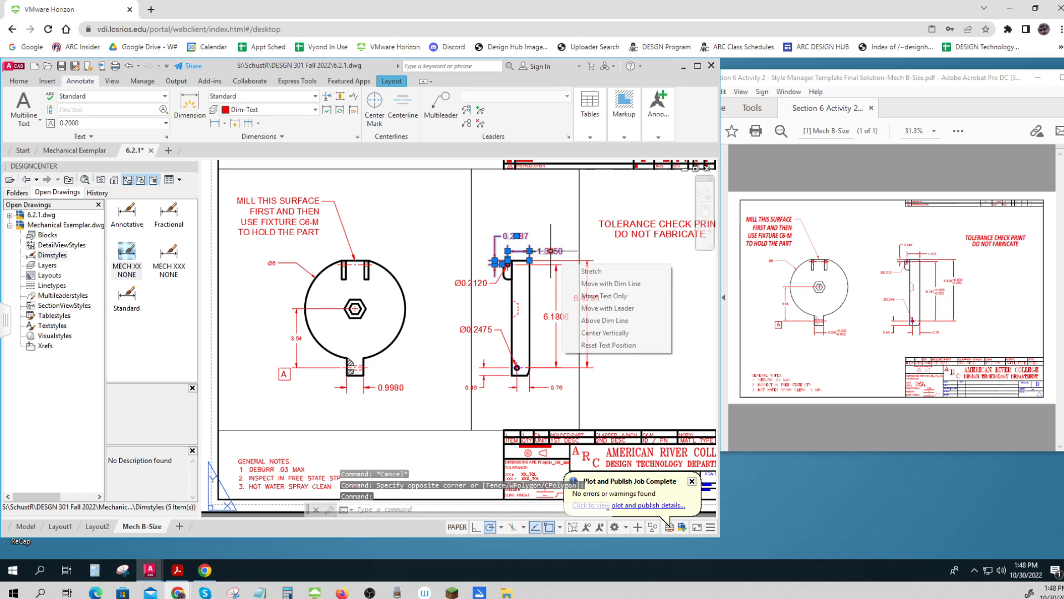
pyautogui.click(478, 282)
pyautogui.click(477, 329)
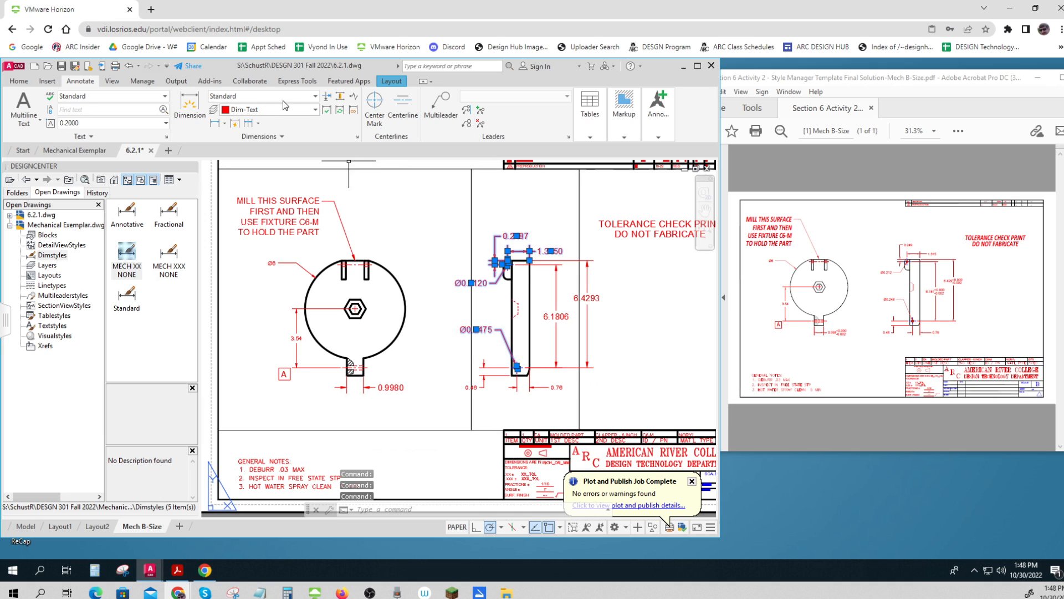
pyautogui.click(302, 98)
pyautogui.click(312, 130)
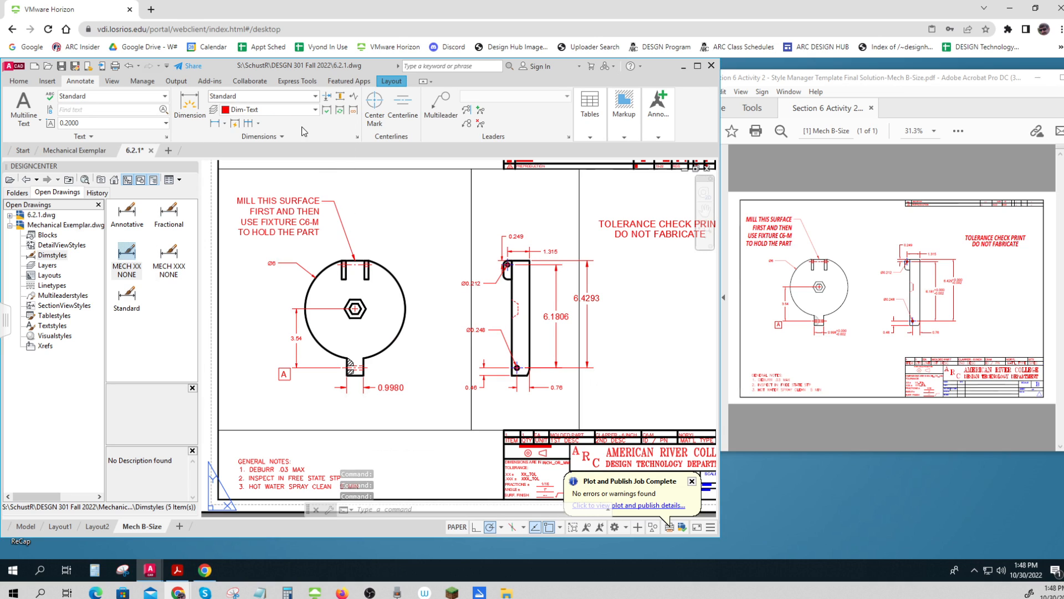
pyautogui.press('Escape')
pyautogui.press('Escape')
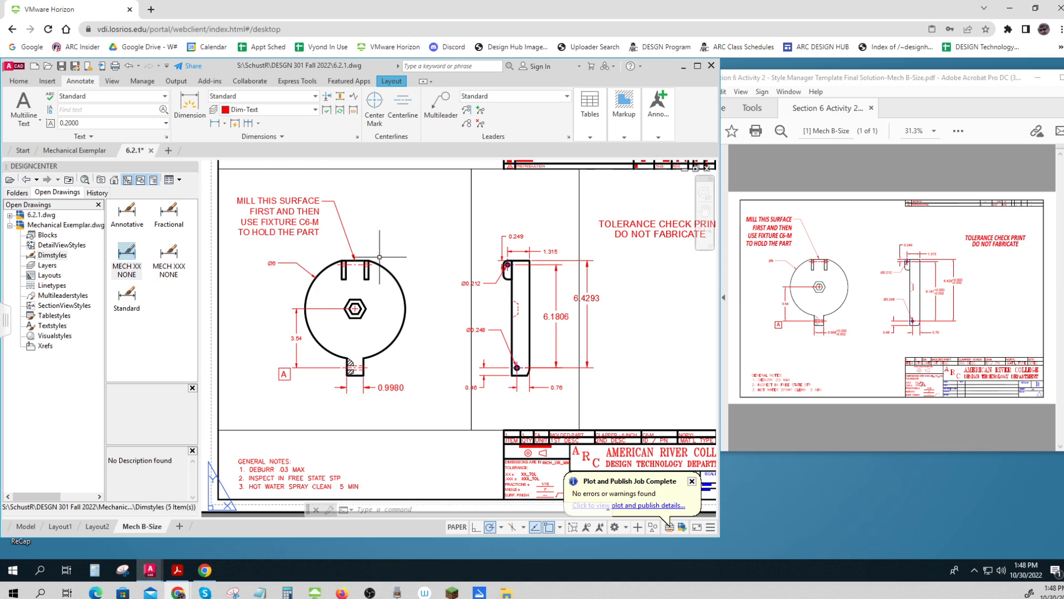
# Step: Create a new dimension style named MECH XXX DEV, starting with MECH XXX NONE
pyautogui.click(281, 136)
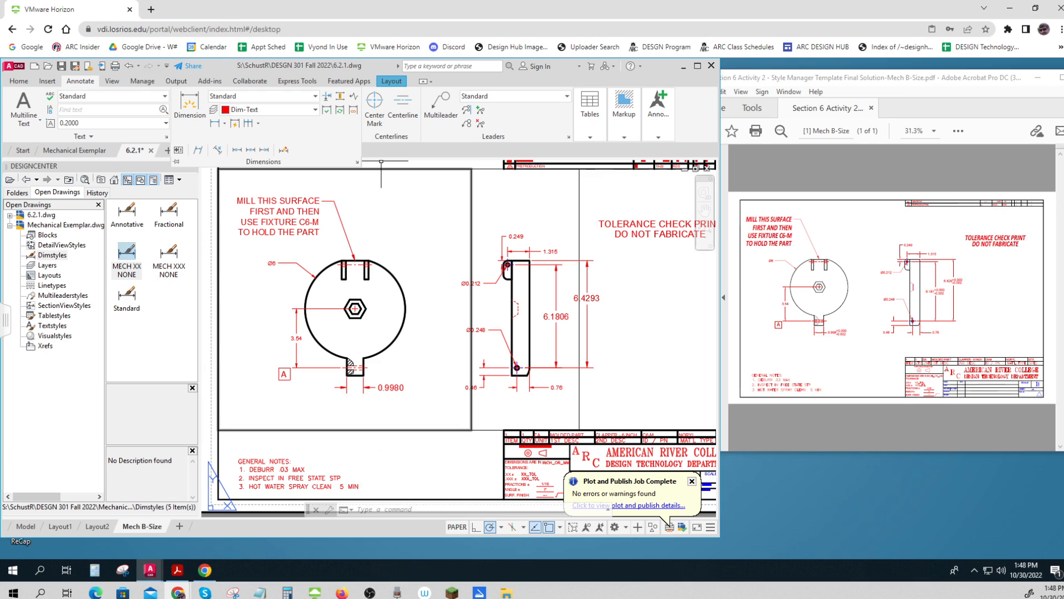
pyautogui.click(356, 163)
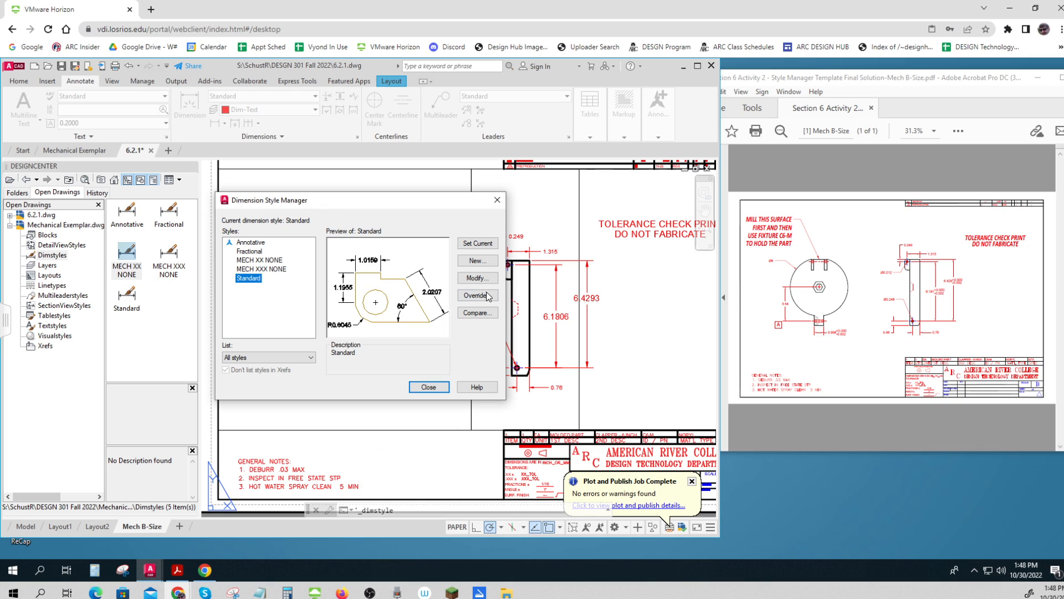
pyautogui.click(275, 270)
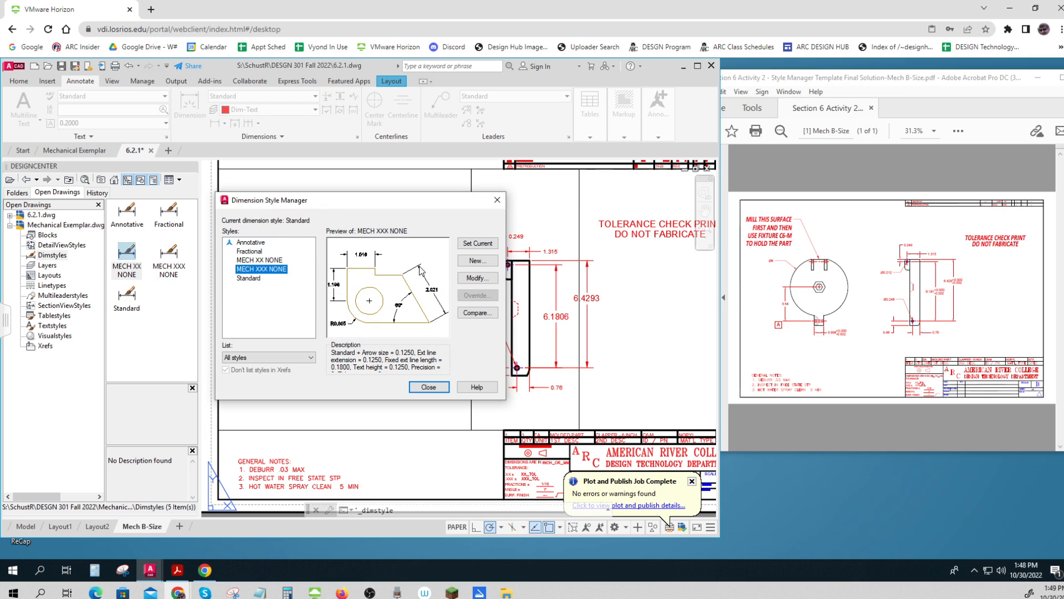
pyautogui.click(477, 262)
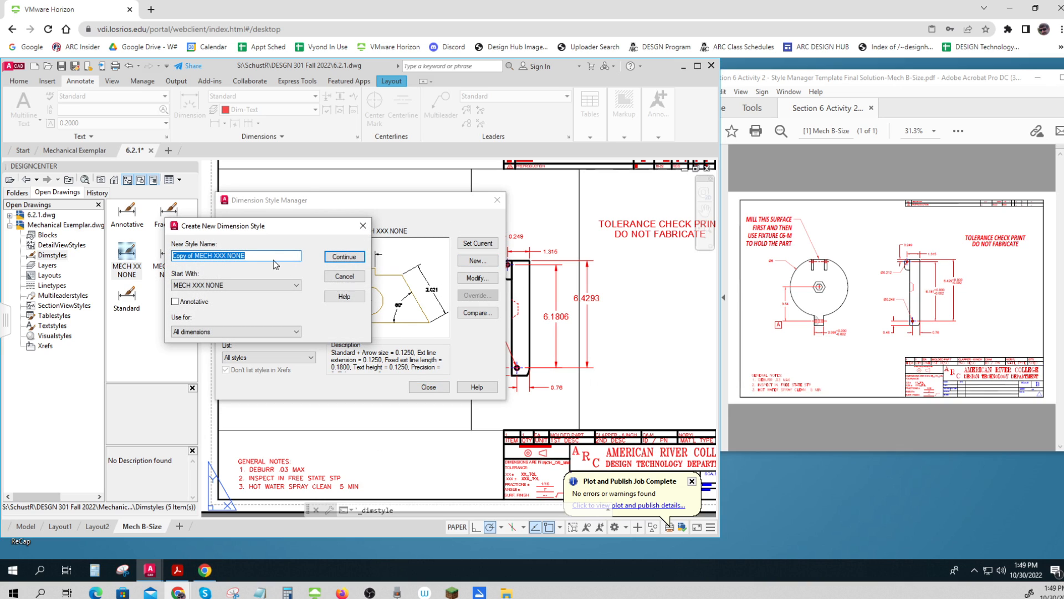
pyautogui.click(197, 256)
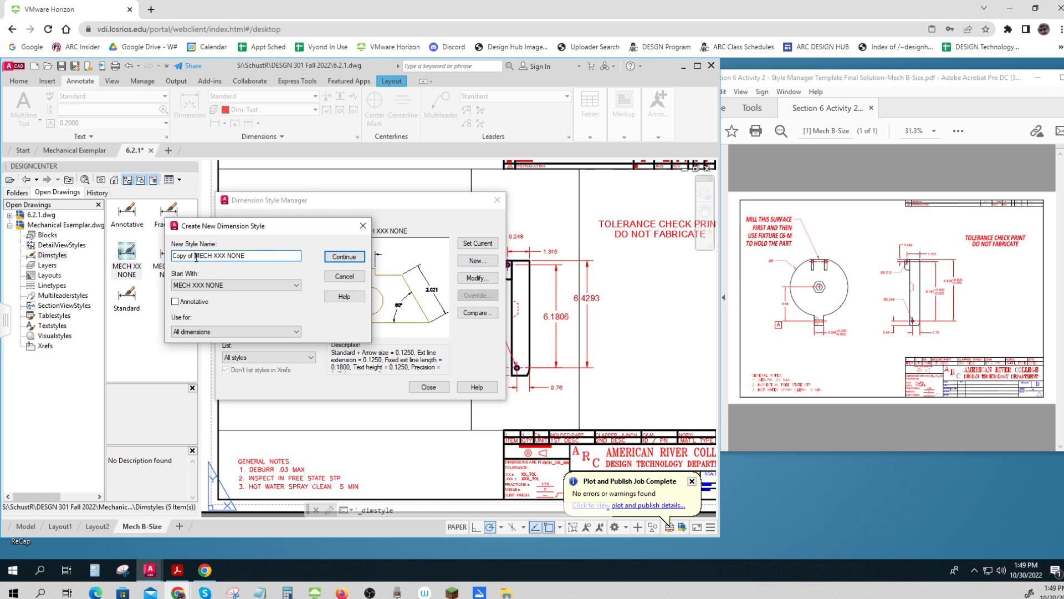
pyautogui.moveTo(197, 257); pyautogui.dragTo(148, 251)
pyautogui.press('Delete')
pyautogui.moveTo(211, 258); pyautogui.dragTo(205, 259)
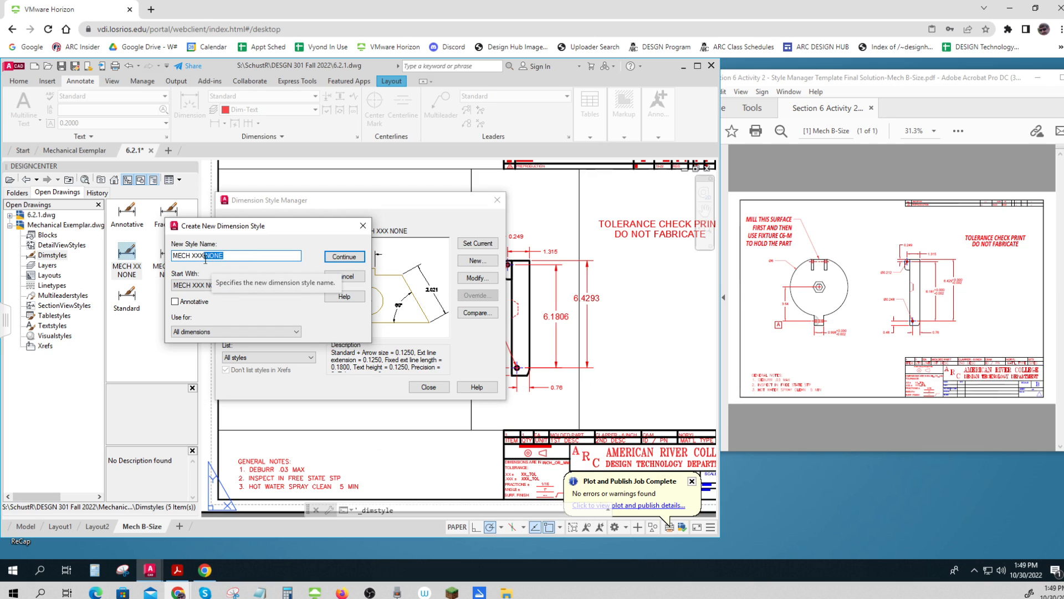
pyautogui.write('D')
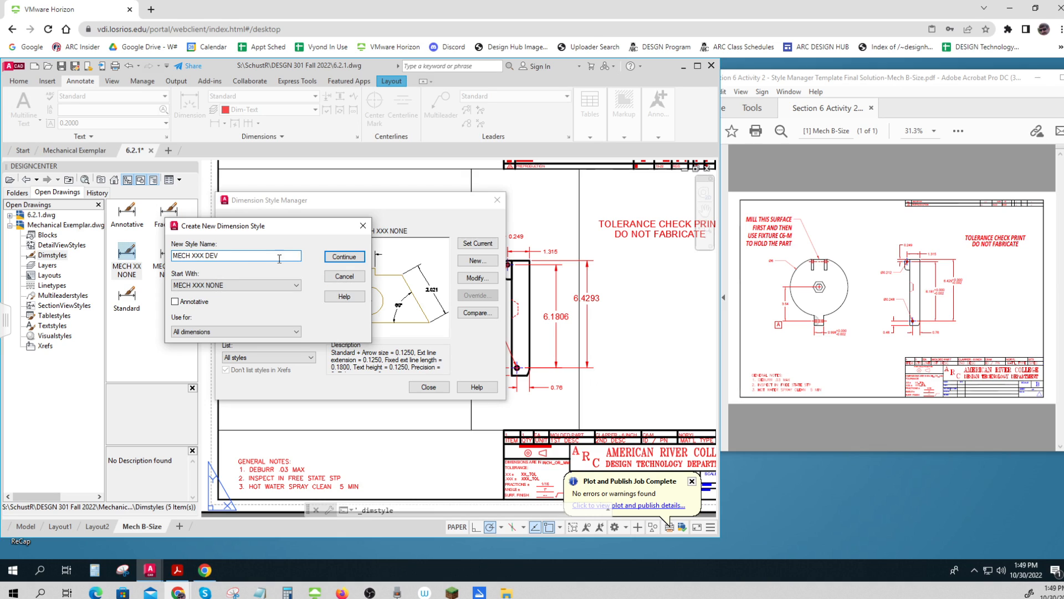
pyautogui.write('EV')
pyautogui.click(343, 256)
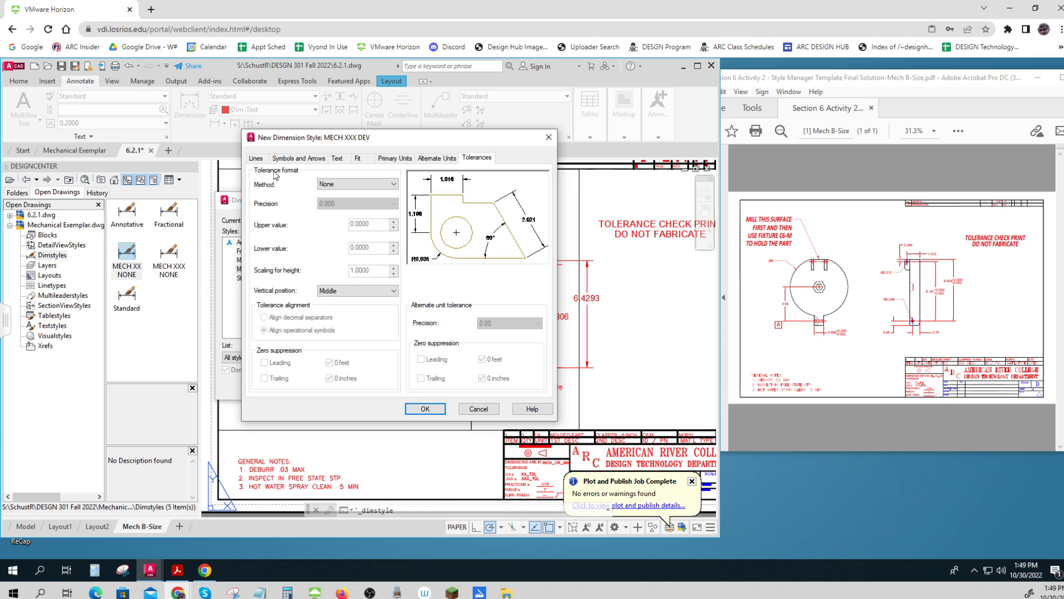
# Step: Review the new style's settings for lines, arrowheads and arrow size, text height, fit scale and primary unit precision
pyautogui.click(257, 158)
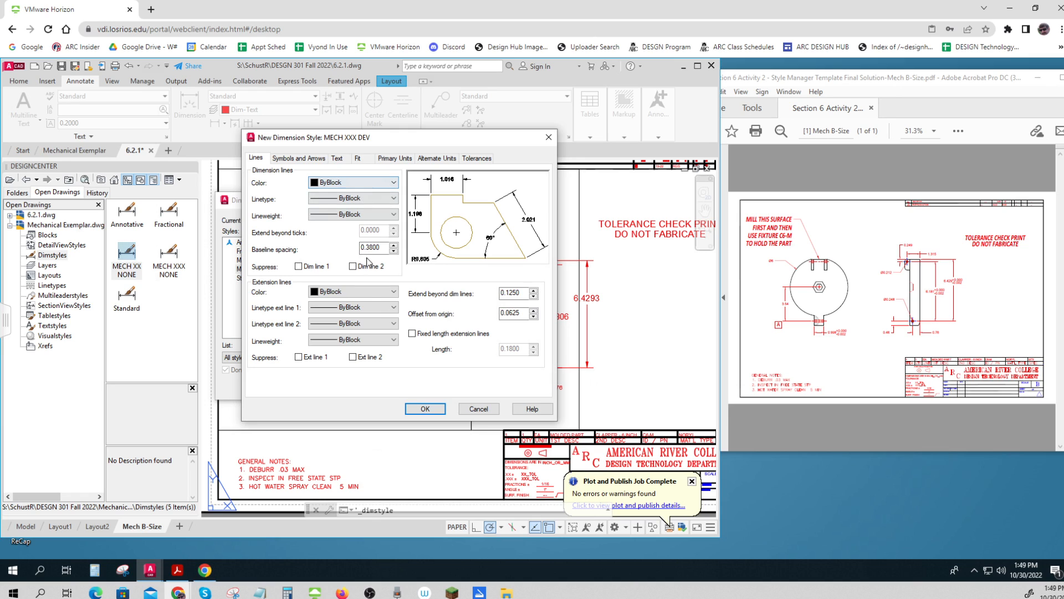
pyautogui.press('ctrl')
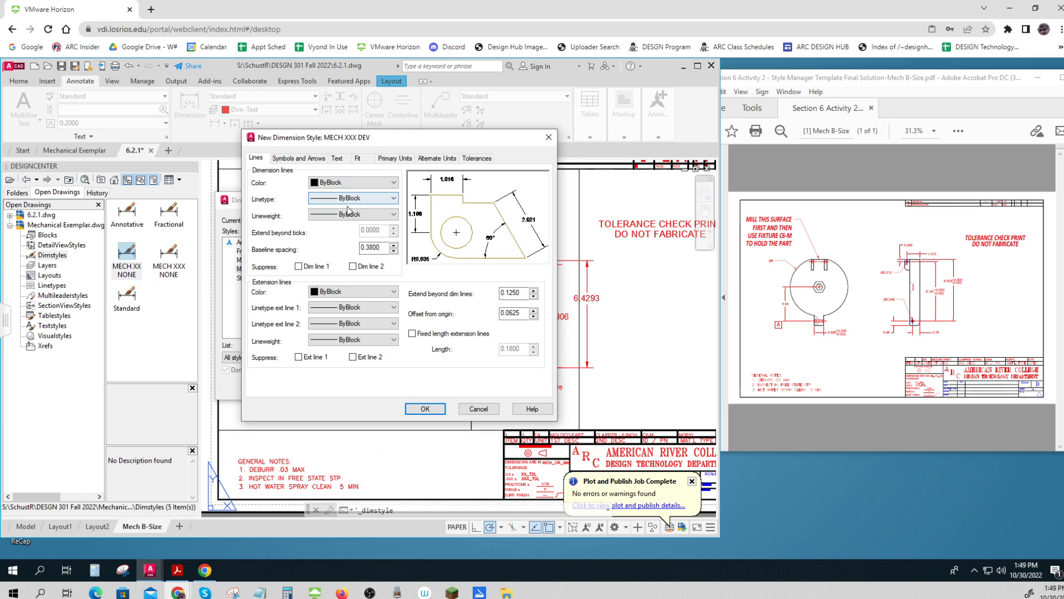
pyautogui.press('ctrl')
pyautogui.press('ctrl')
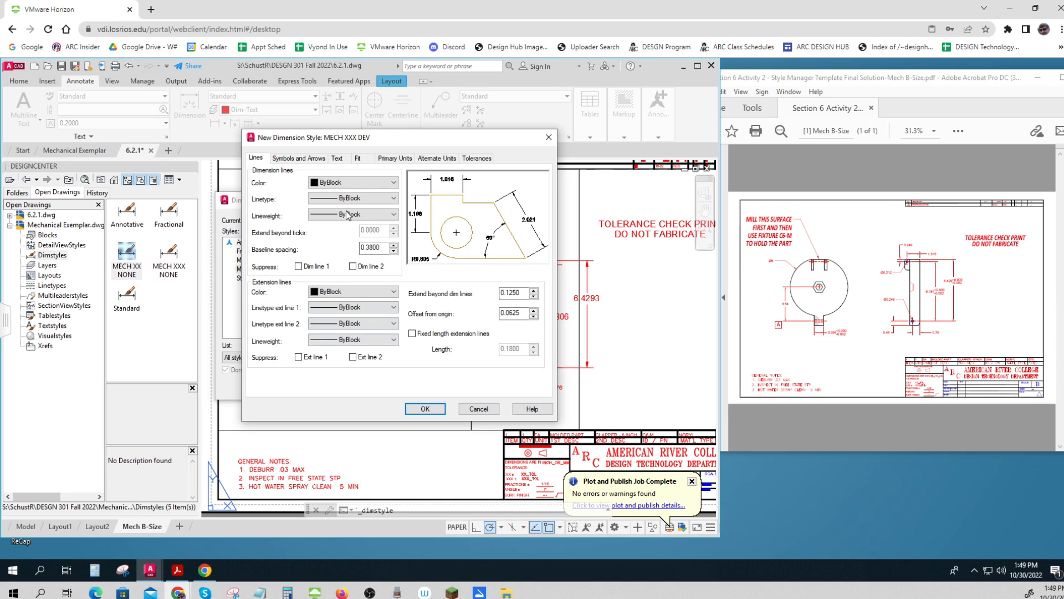
pyautogui.click(308, 159)
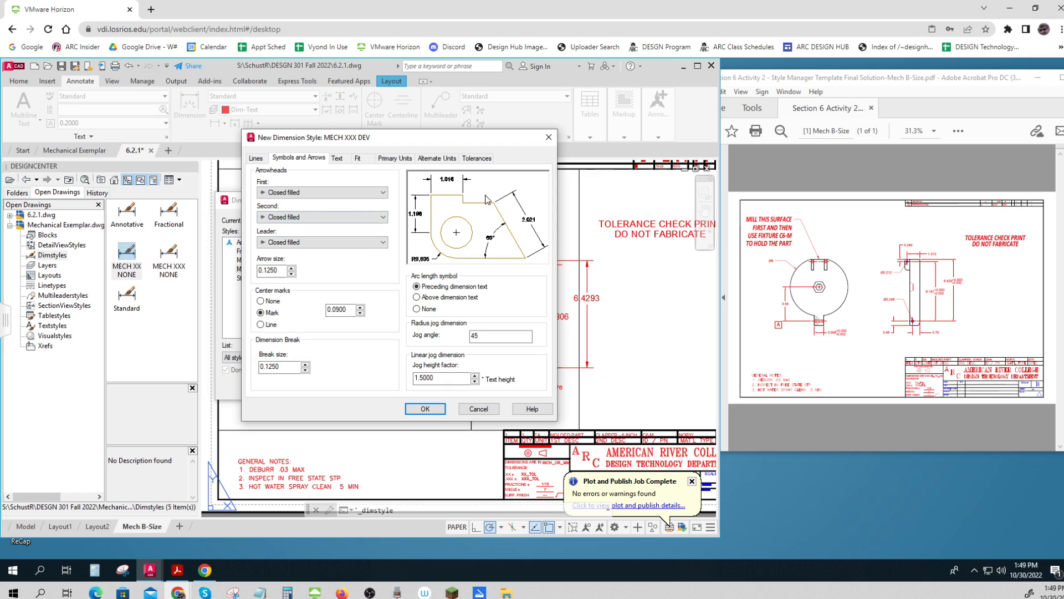
pyautogui.click(287, 194)
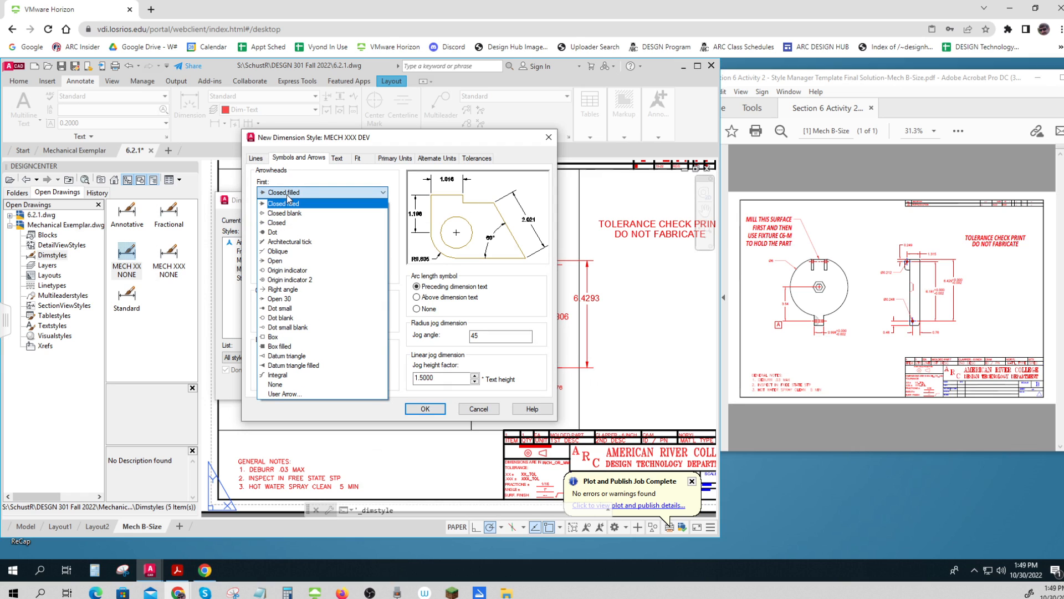
pyautogui.click(304, 202)
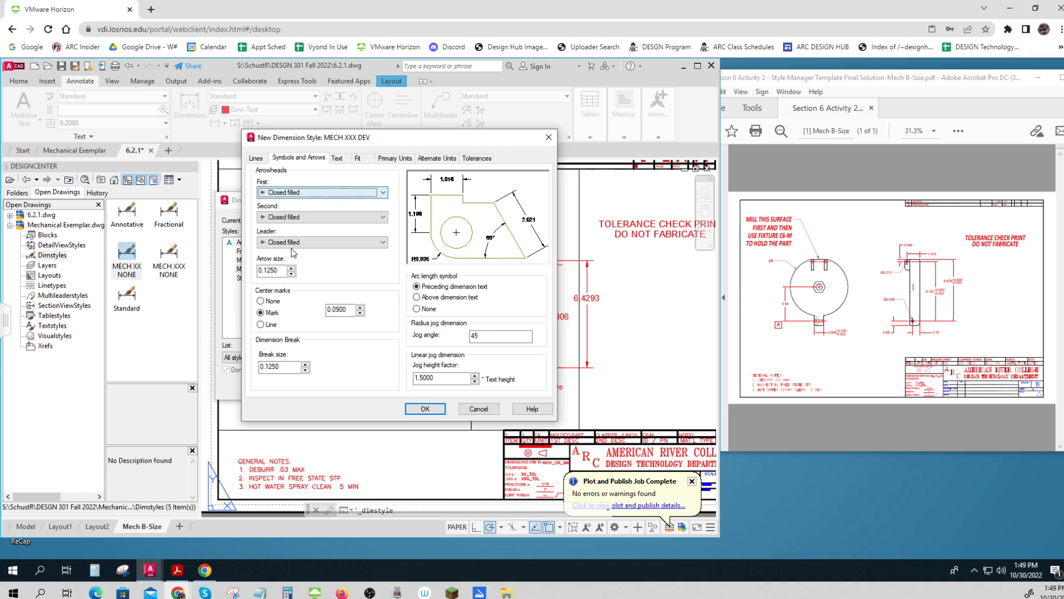
pyautogui.click(277, 271)
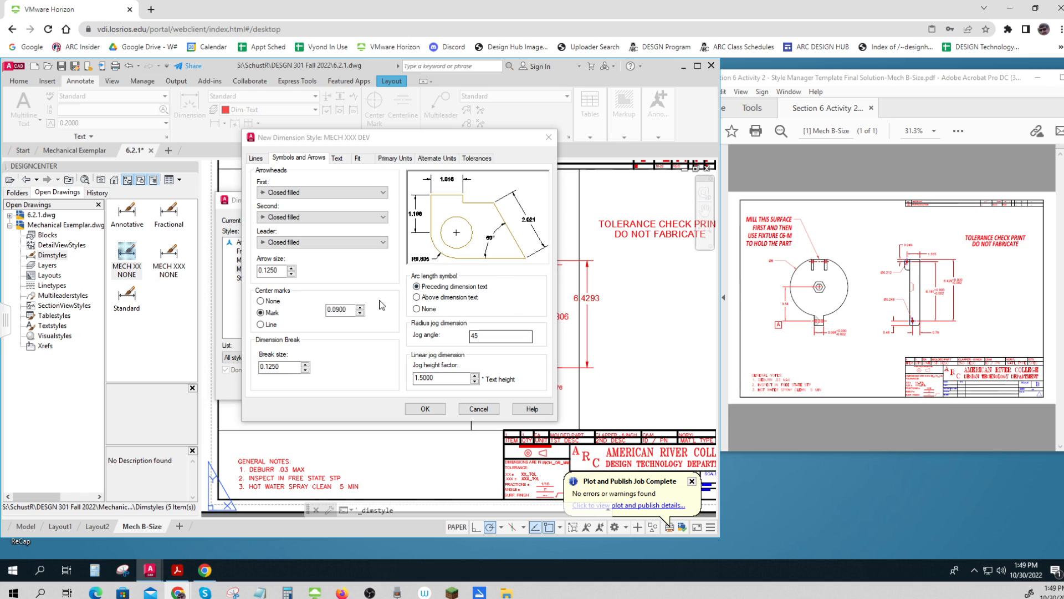
pyautogui.click(338, 159)
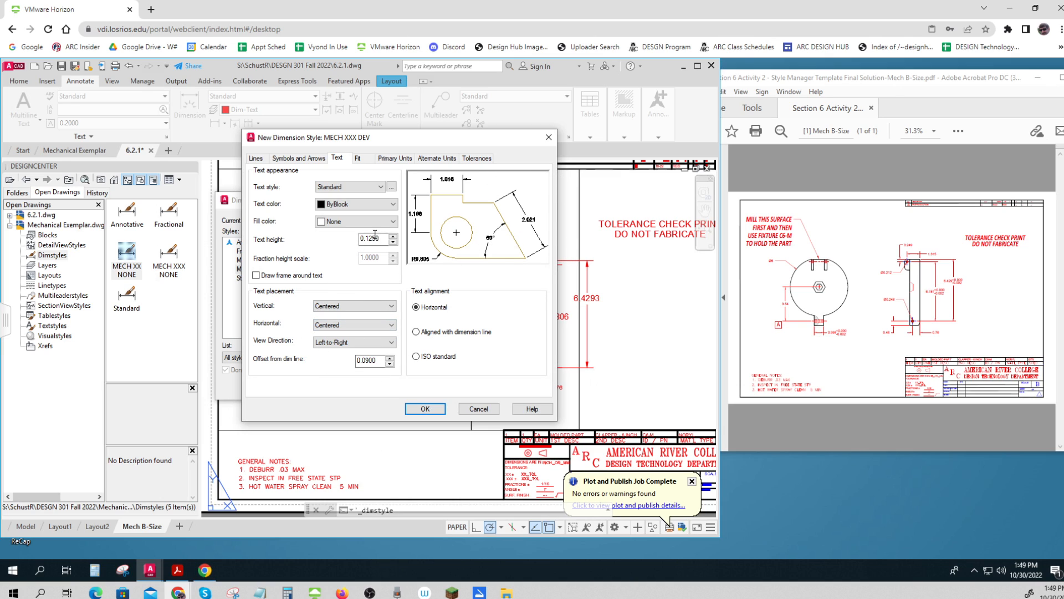
pyautogui.moveTo(383, 239); pyautogui.dragTo(350, 237)
pyautogui.click(359, 160)
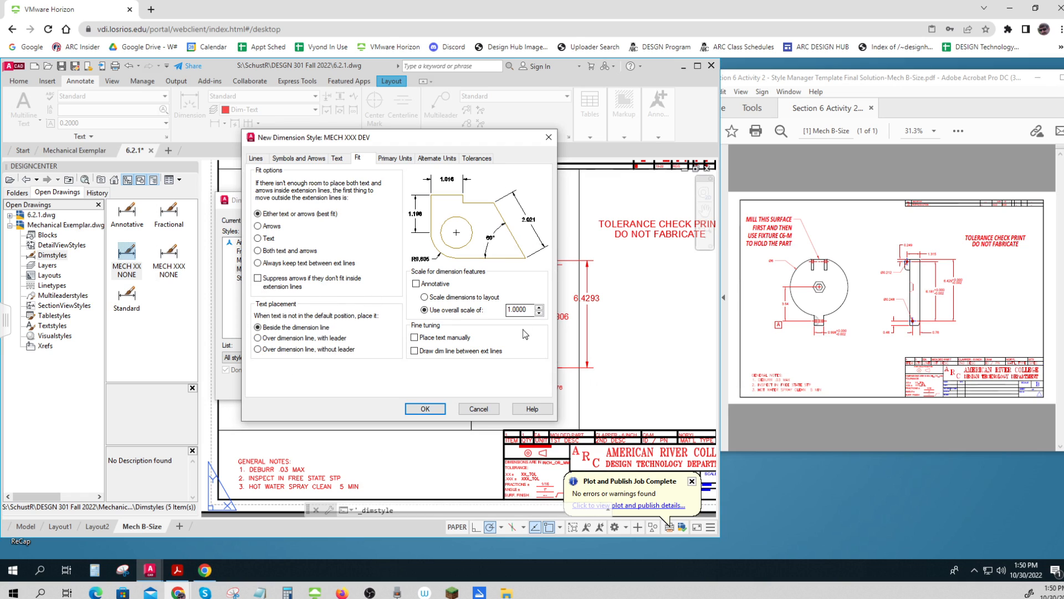
pyautogui.click(399, 161)
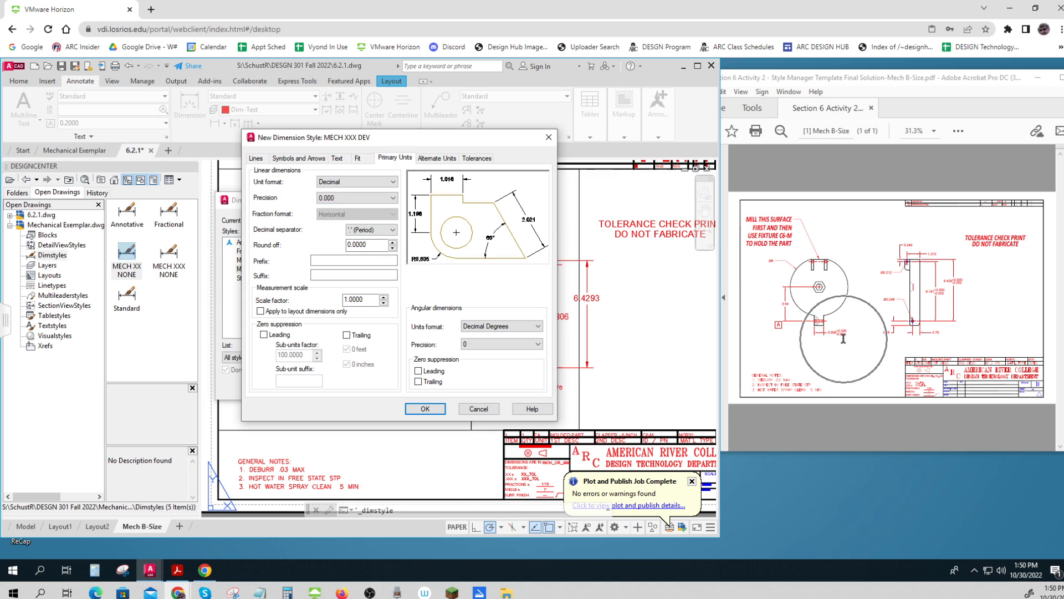
# Step: Set the MECH XXX DEV style's tolerance method to Deviation with a lower value of 0.002, and save the style
pyautogui.click(478, 163)
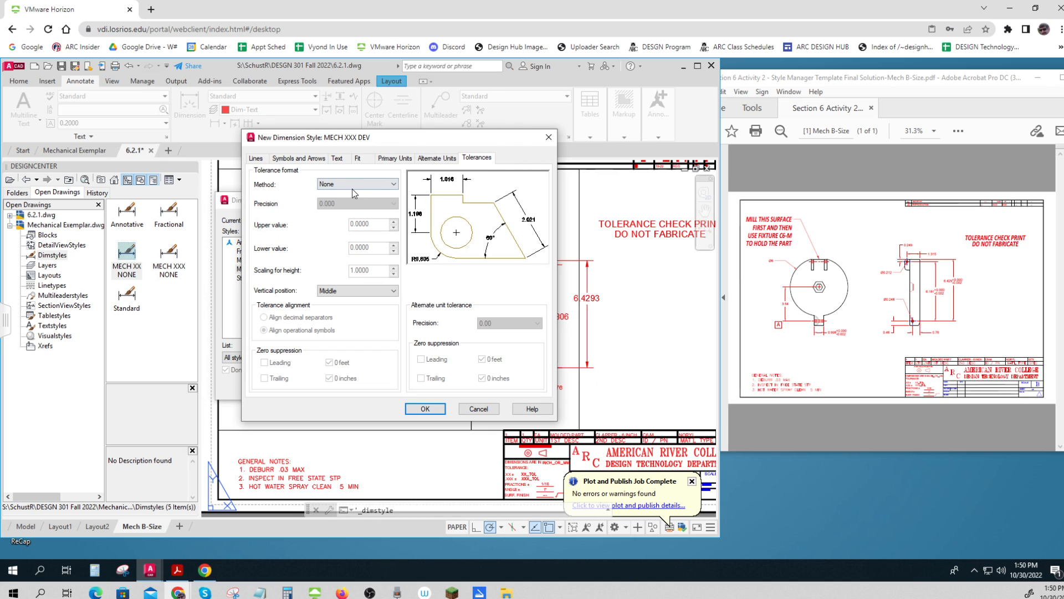
pyautogui.click(353, 190)
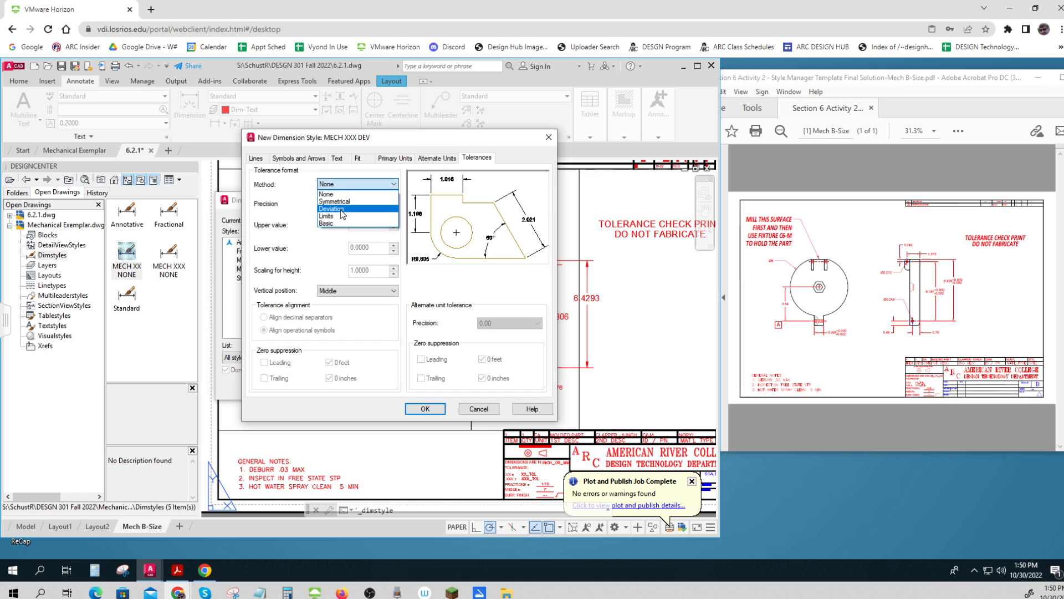
pyautogui.click(341, 210)
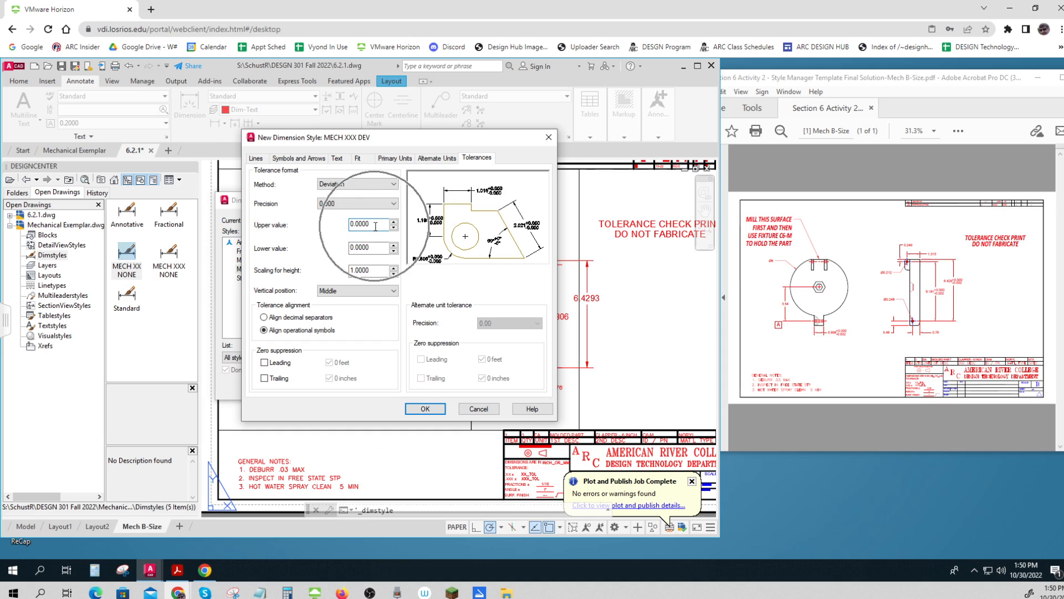
pyautogui.doubleClick(374, 247)
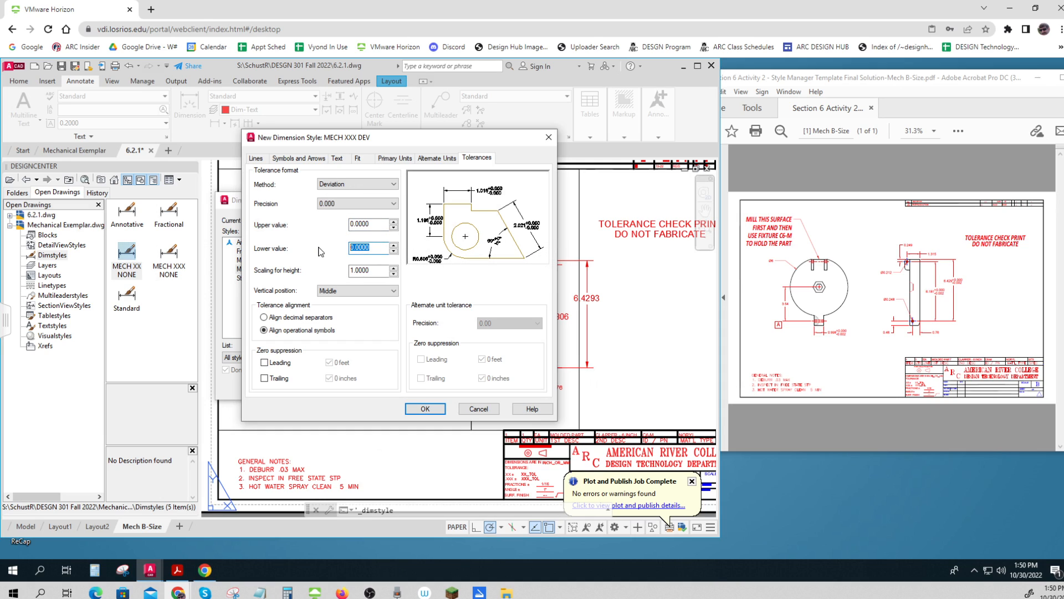
pyautogui.write('.')
pyautogui.click(424, 409)
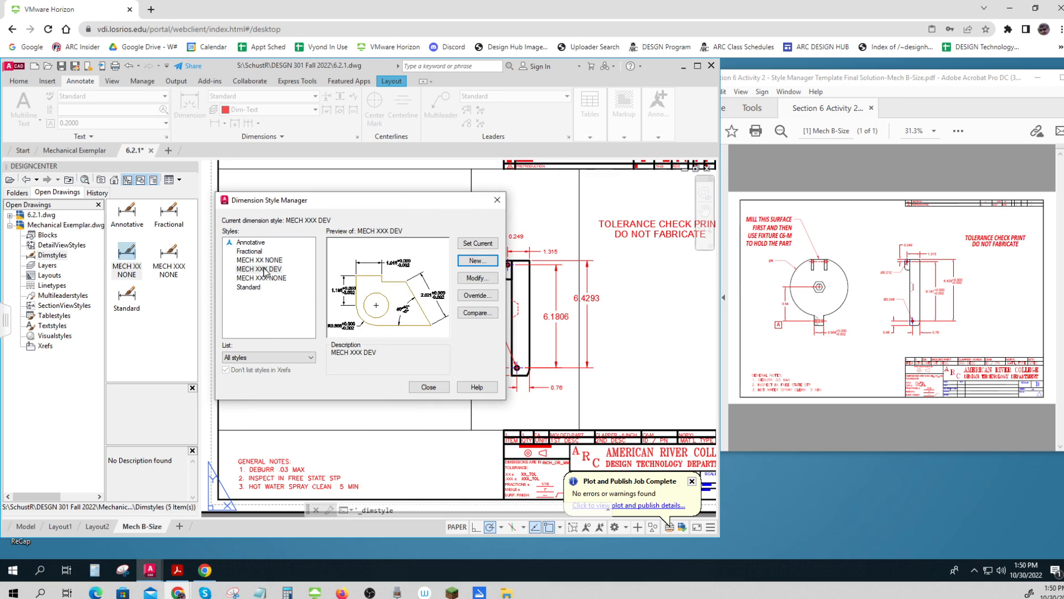
pyautogui.click(433, 387)
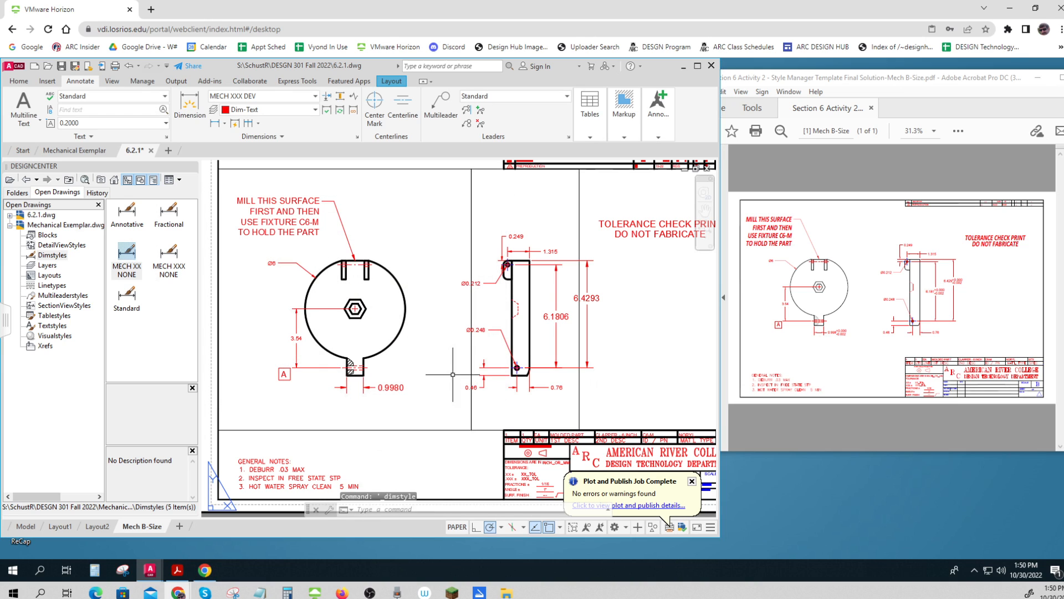
# Step: Apply the MECH XXX DEV dimension style to the 6.4293, 6.1806 and 0.9980 dimensions
pyautogui.click(582, 298)
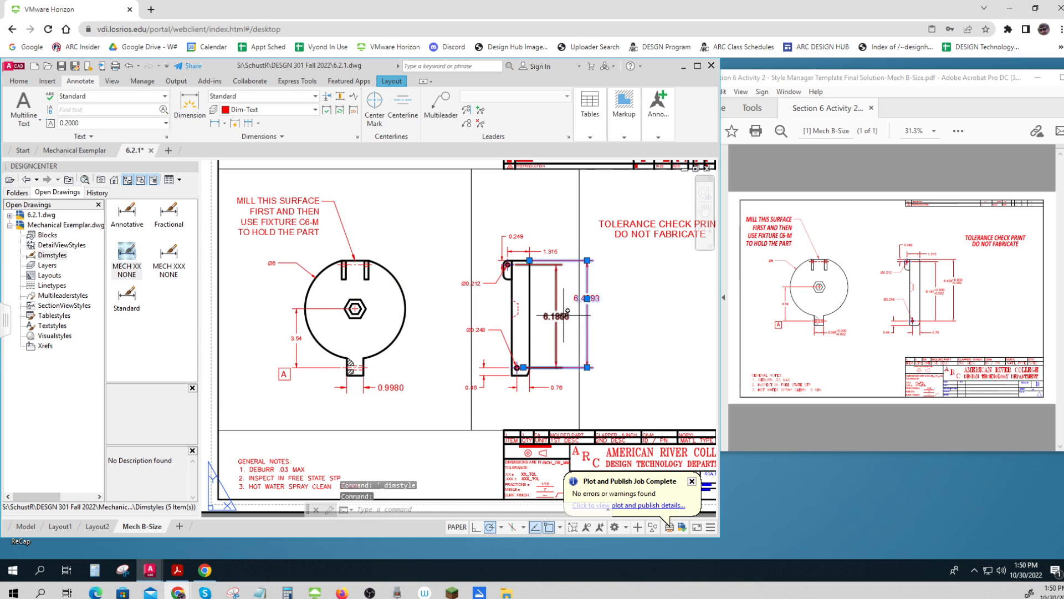
pyautogui.click(563, 315)
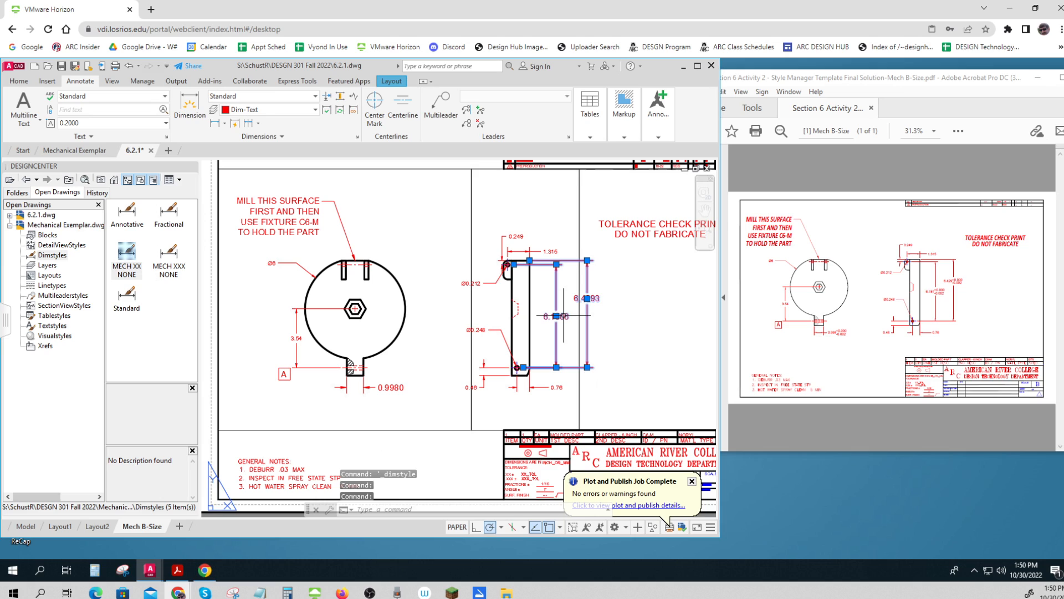
pyautogui.click(400, 388)
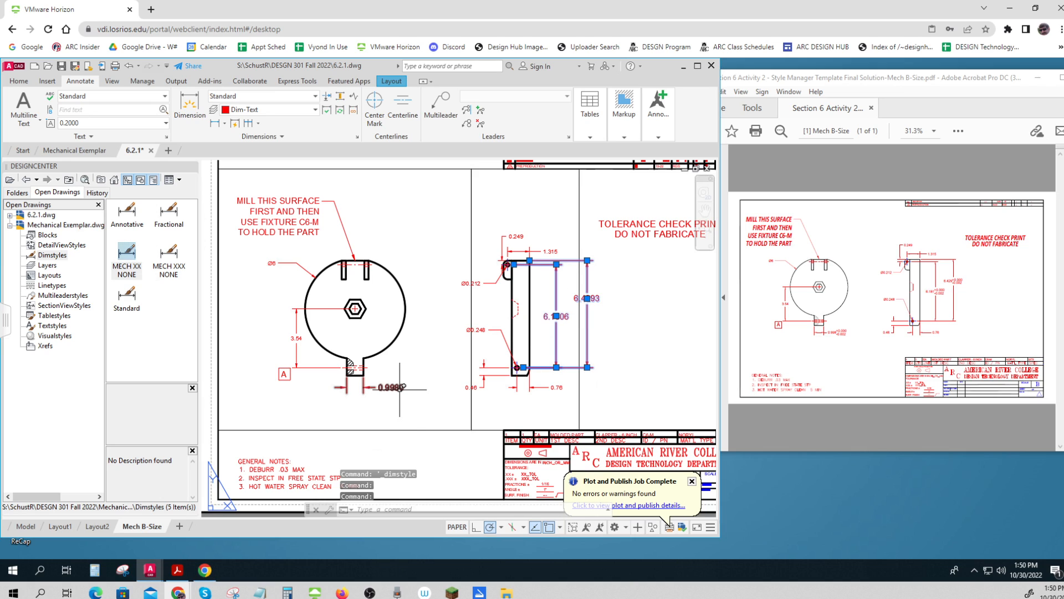
pyautogui.click(316, 96)
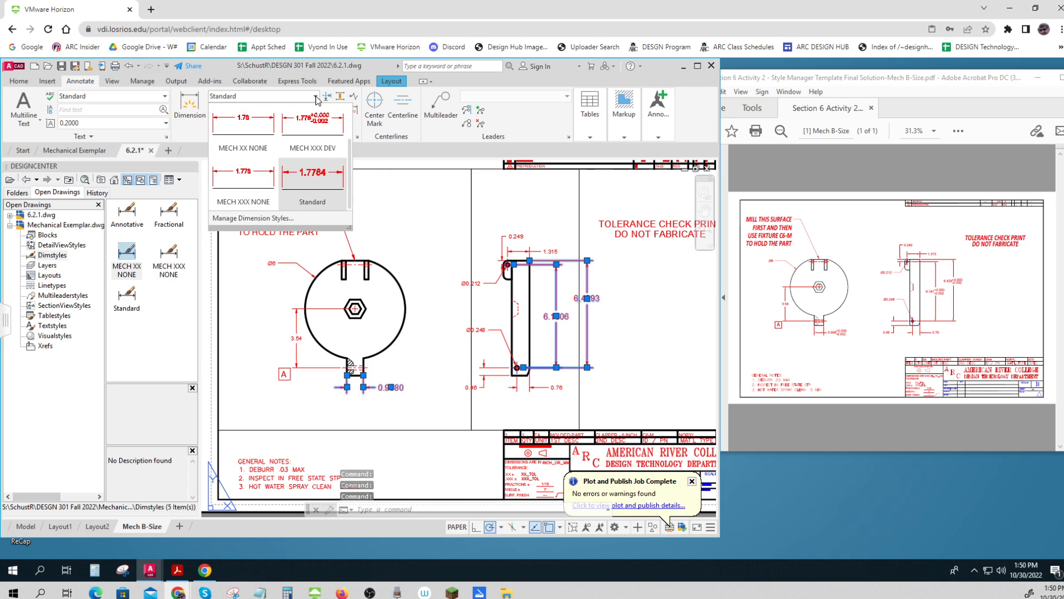
pyautogui.click(325, 135)
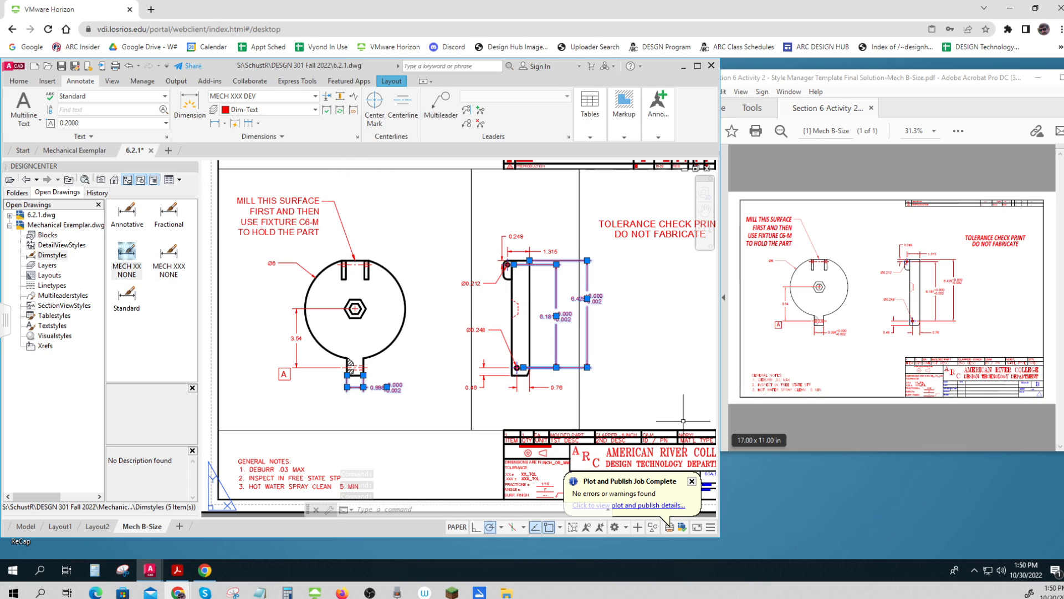
pyautogui.press('Escape')
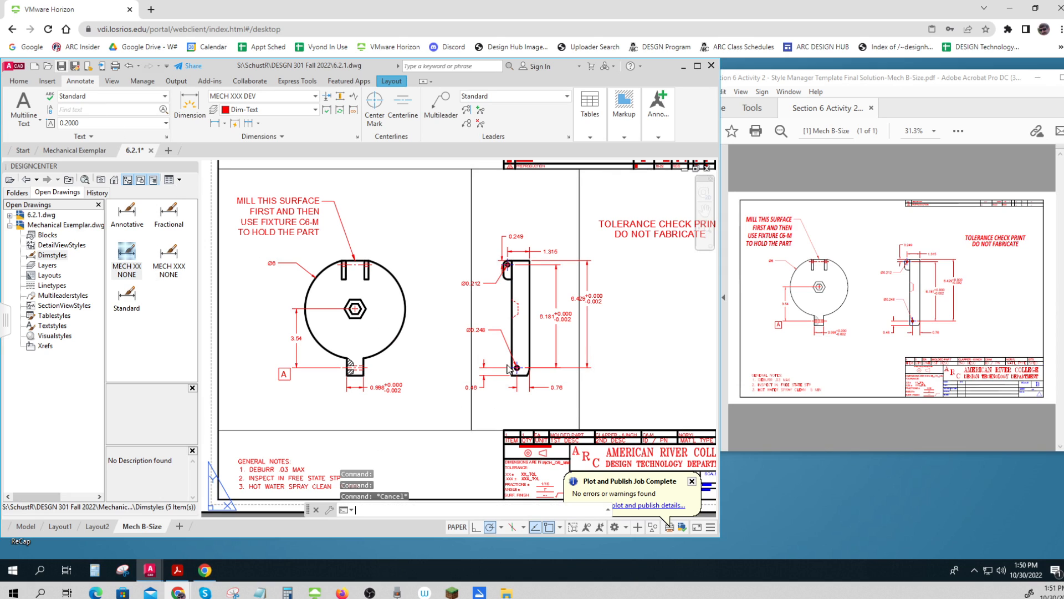
# Step: Save drawing 6.2.1 with the newly applied tolerance dimension styles
pyautogui.hotkey('ctrl', 's')
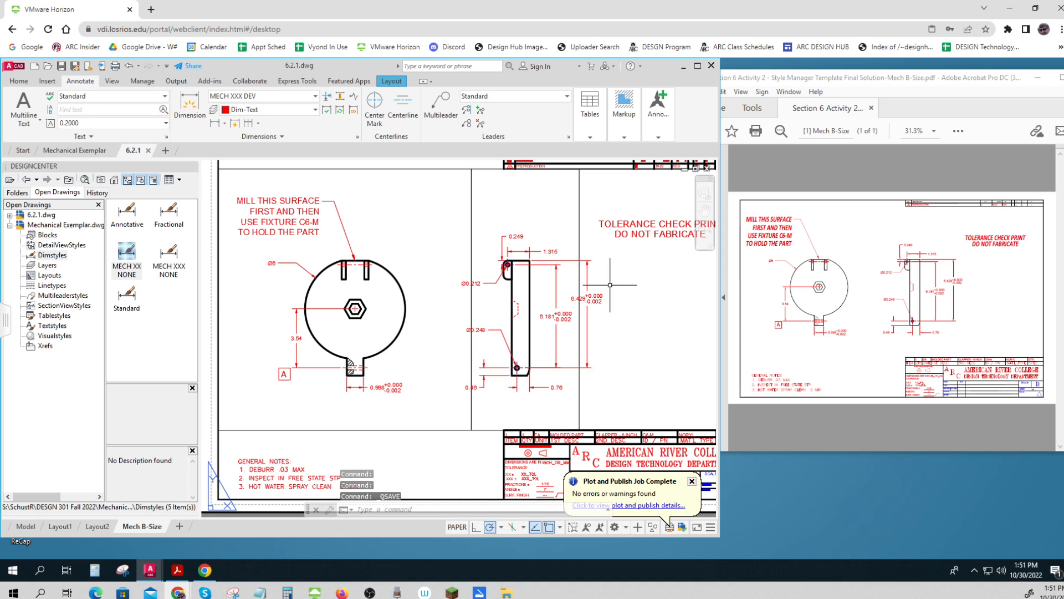
pyautogui.click(583, 299)
pyautogui.click(583, 300)
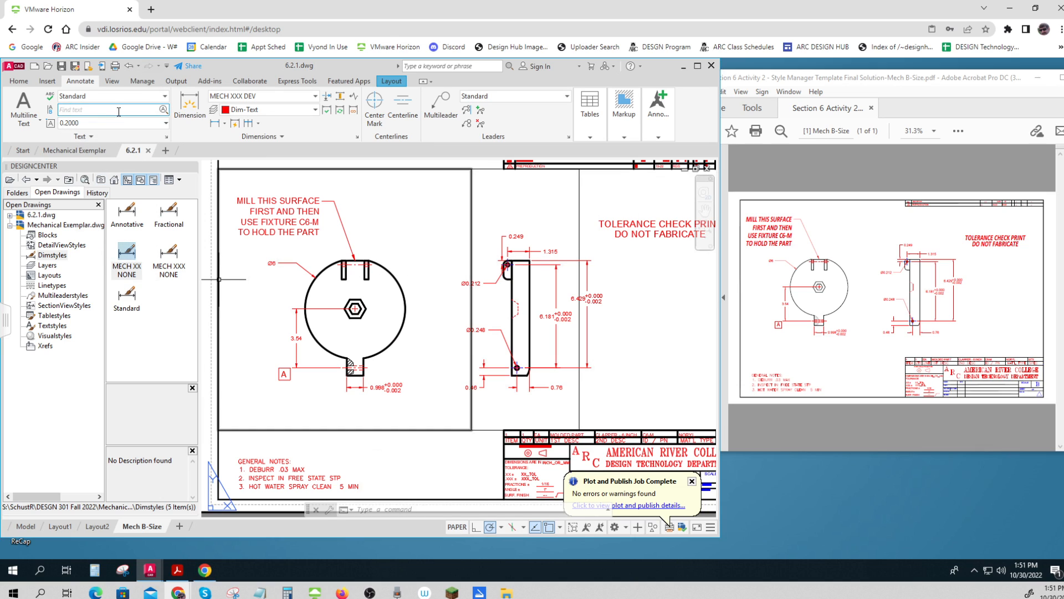
# Step: Create a new text style named CHECK PRINT
pyautogui.click(166, 136)
pyautogui.click(100, 138)
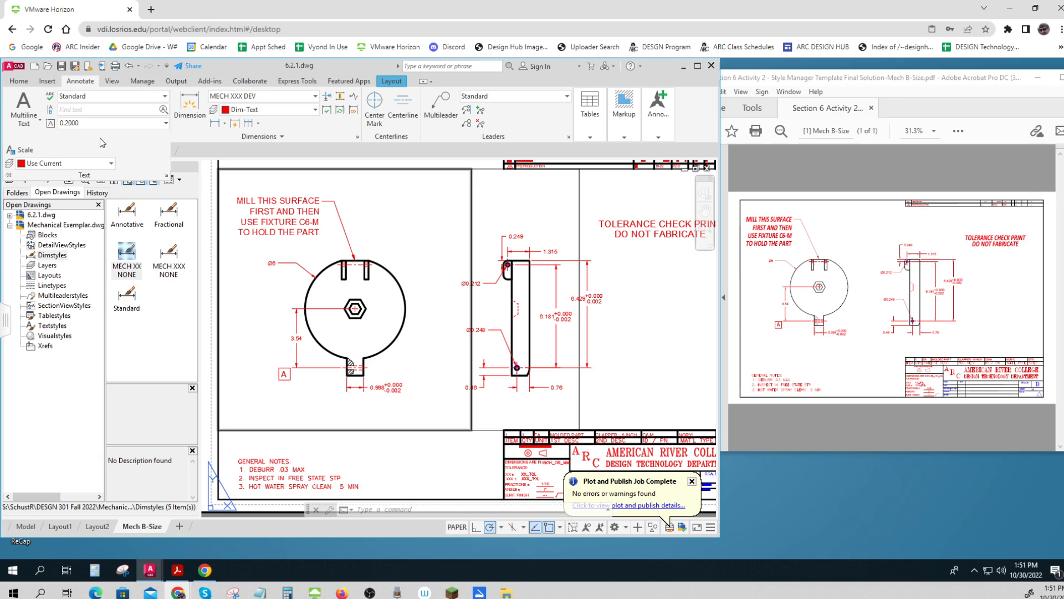
pyautogui.click(167, 176)
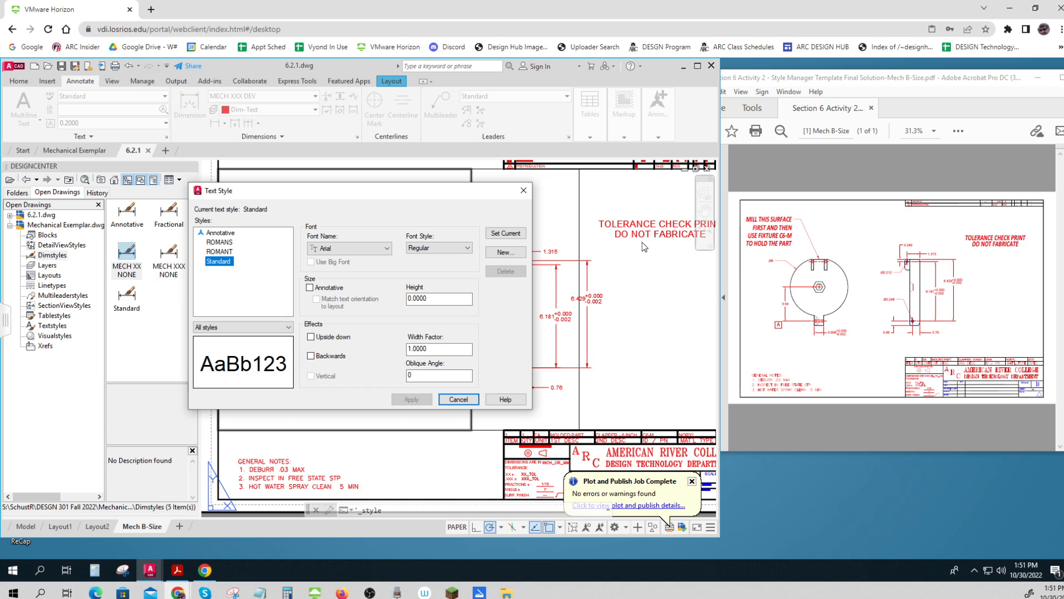
pyautogui.click(496, 254)
pyautogui.write('CHECK PRINT')
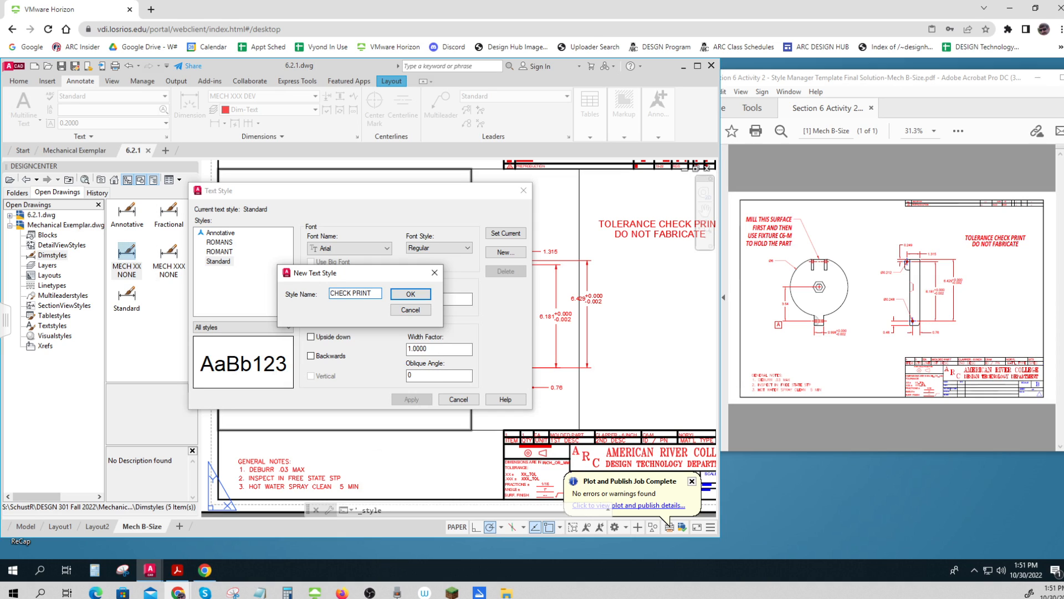
pyautogui.click(411, 294)
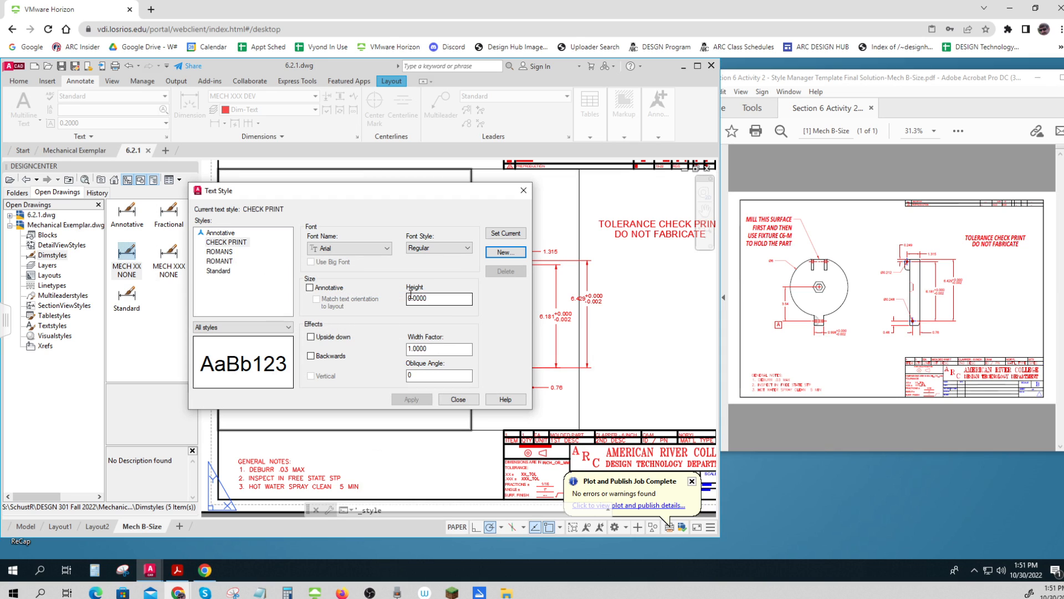
# Step: Set the CHECK PRINT text style's font to Calibri with the Bold Italic font style
pyautogui.click(387, 250)
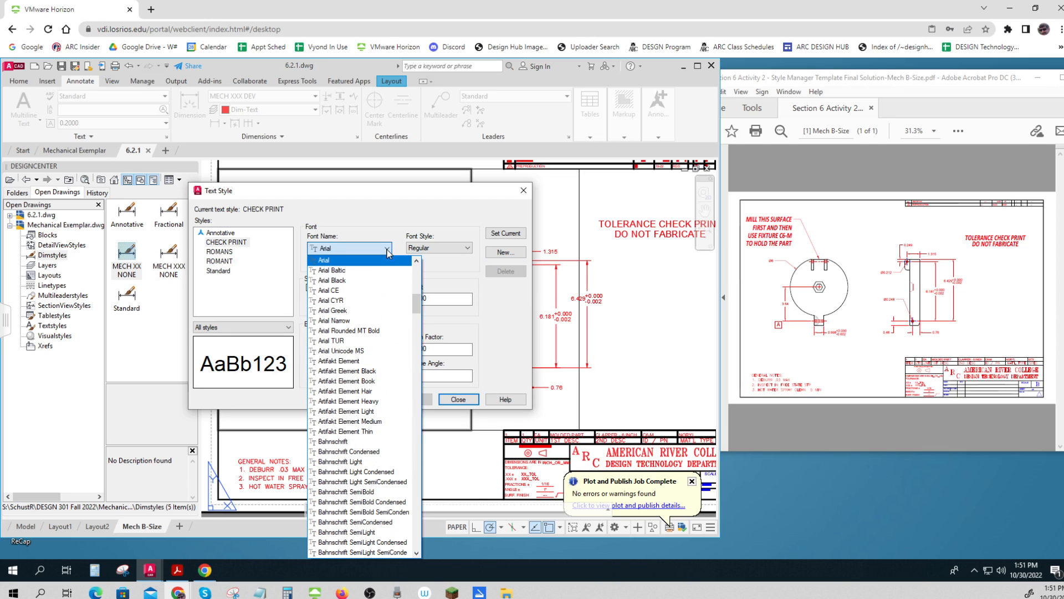
pyautogui.press('c')
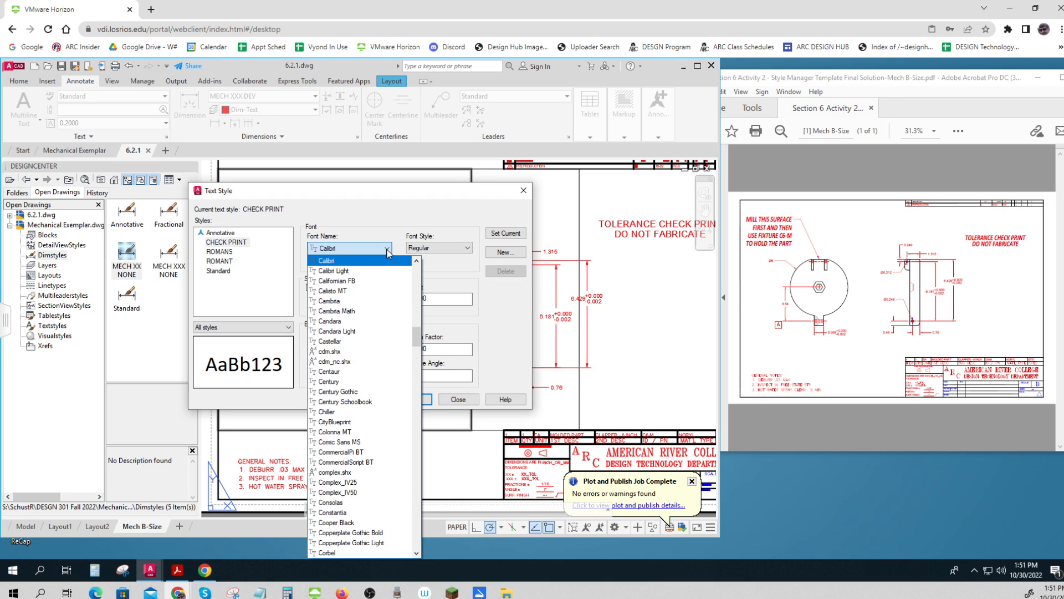
pyautogui.click(370, 261)
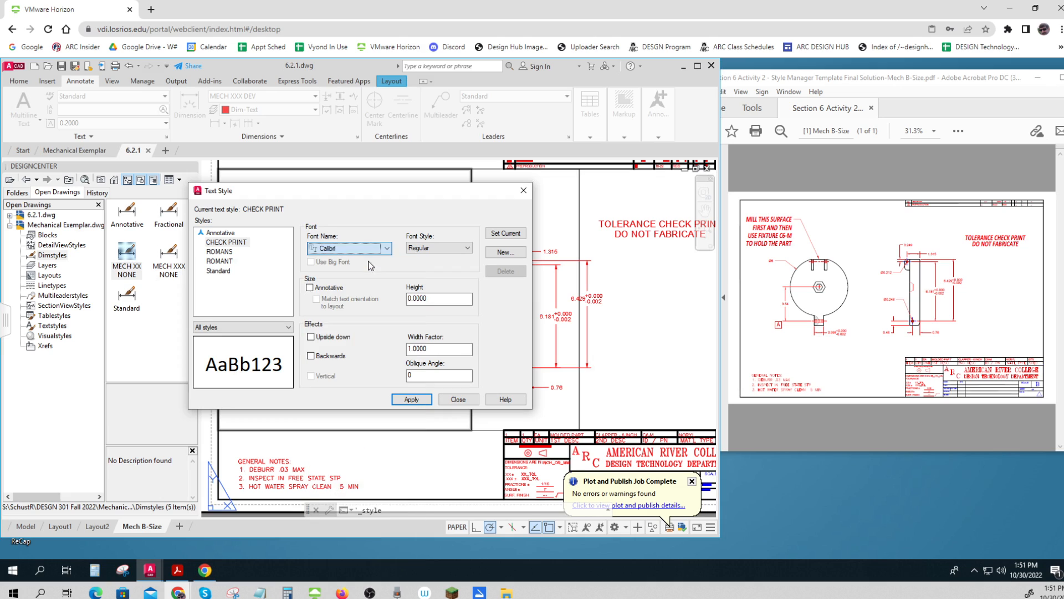
pyautogui.click(439, 252)
pyautogui.click(432, 266)
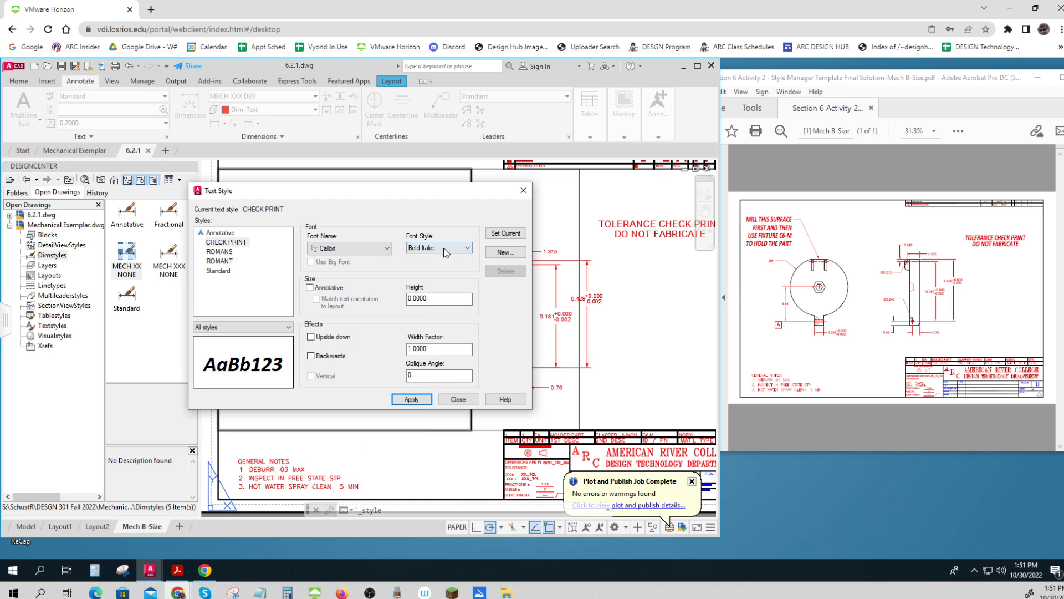
# Step: Set the CHECK PRINT style's text height to 0.25 and width factor to 0.88, and apply the changes
pyautogui.moveTo(436, 299); pyautogui.dragTo(398, 298)
pyautogui.write('.')
pyautogui.click(422, 297)
pyautogui.write('.25')
pyautogui.press('Tab')
pyautogui.write('.8')
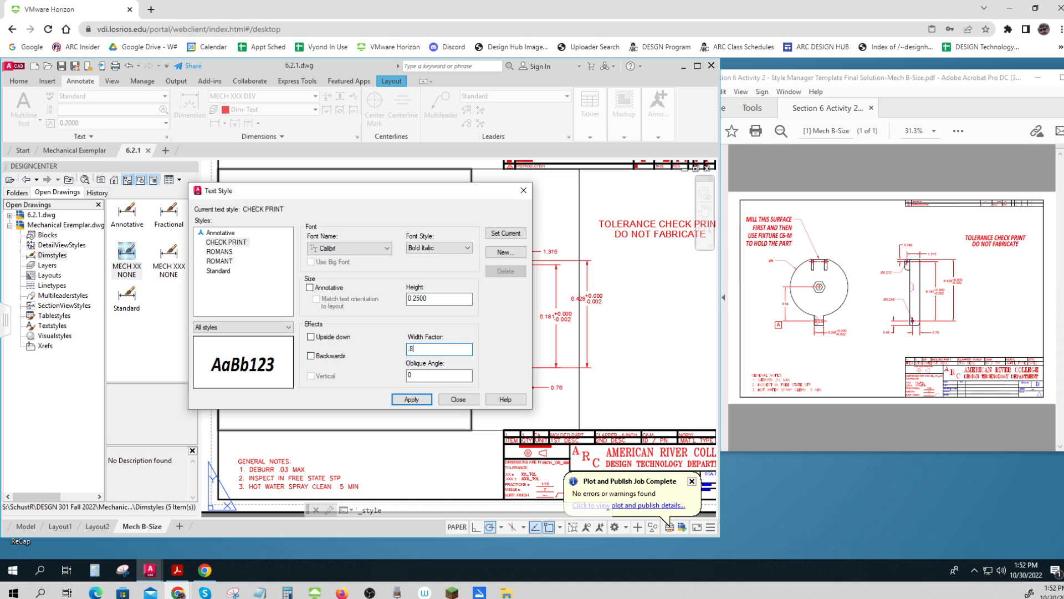
pyautogui.write('800')
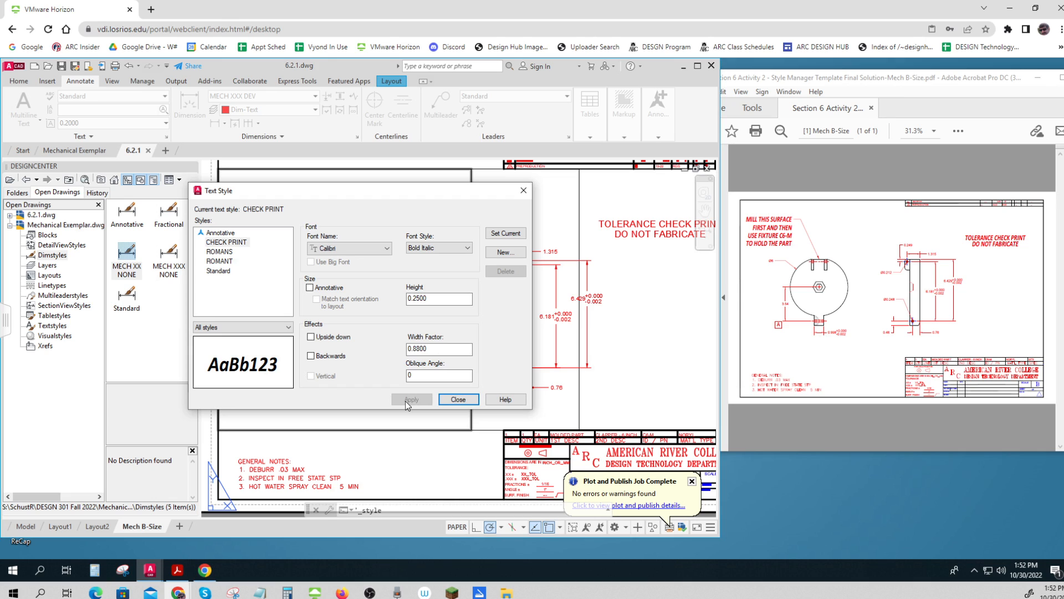
pyautogui.click(461, 400)
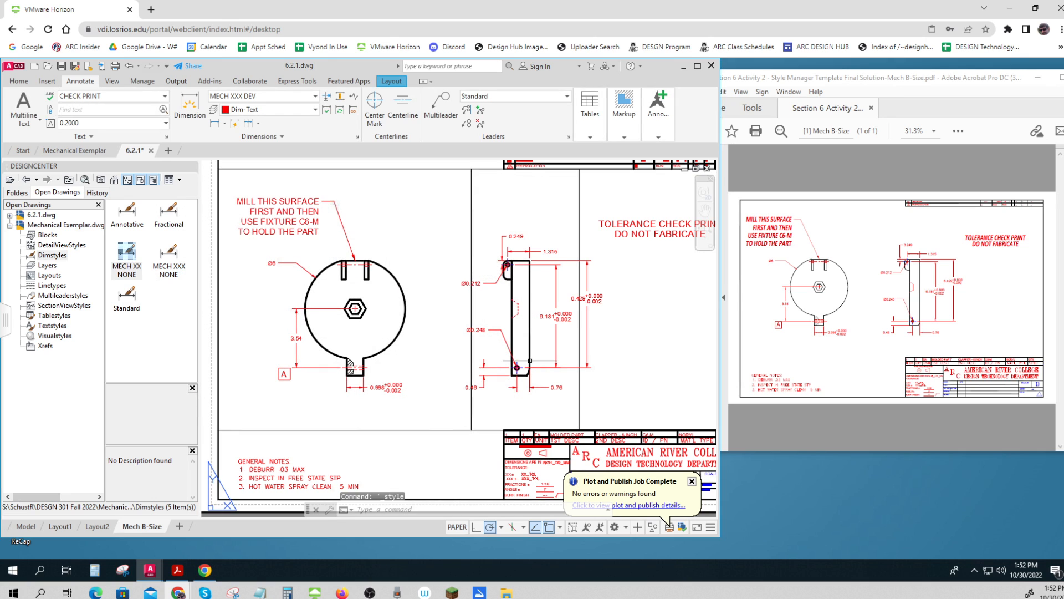
# Step: Apply the CHECK PRINT text style to the two-line TOLERANCE CHECK PRINT DO NOT FABRICATE note
pyautogui.click(655, 247)
pyautogui.click(607, 195)
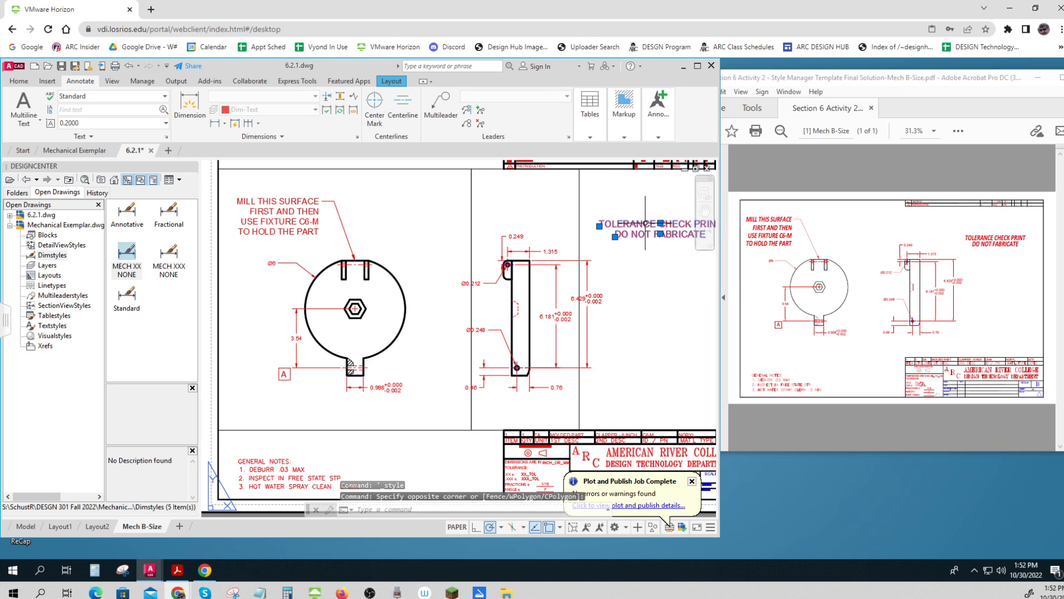
pyautogui.click(165, 97)
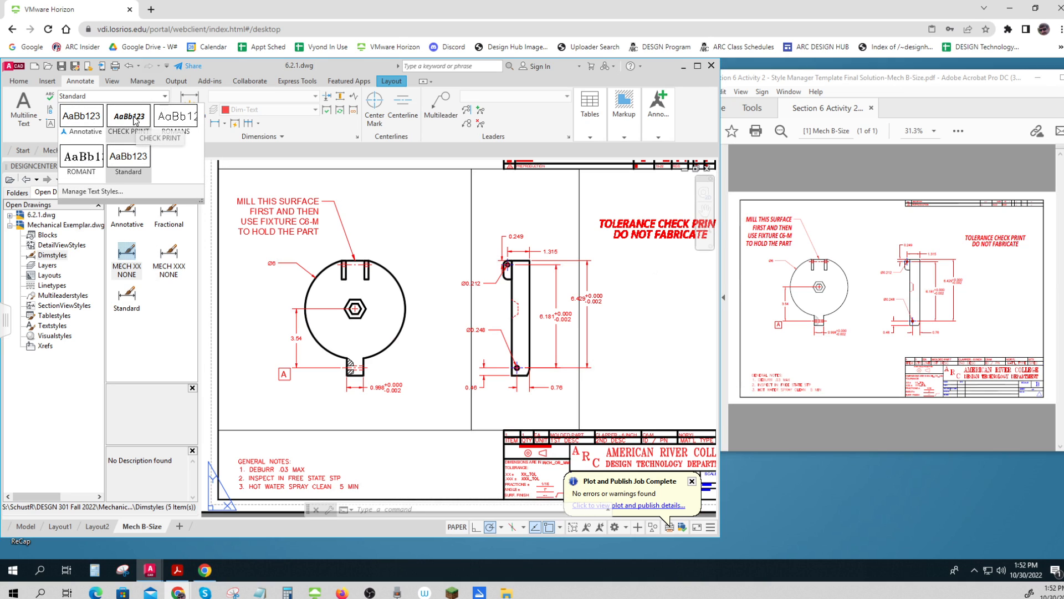
pyautogui.click(134, 118)
pyautogui.click(663, 325)
pyautogui.press('Escape')
pyautogui.press('Escape')
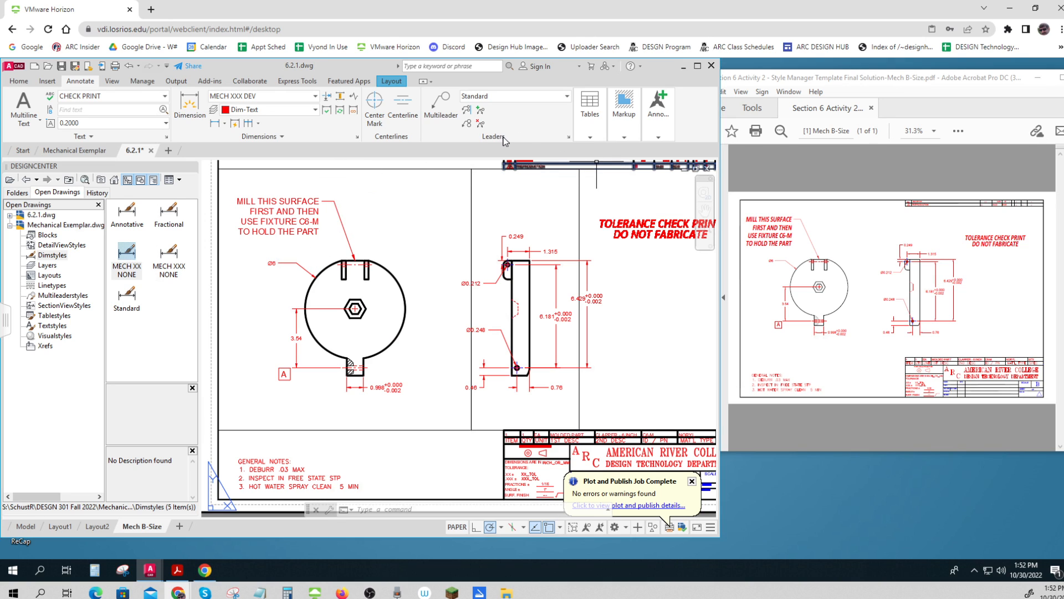
# Step: Create a new multileader style named MFG NOTE, starting with Standard
pyautogui.click(567, 138)
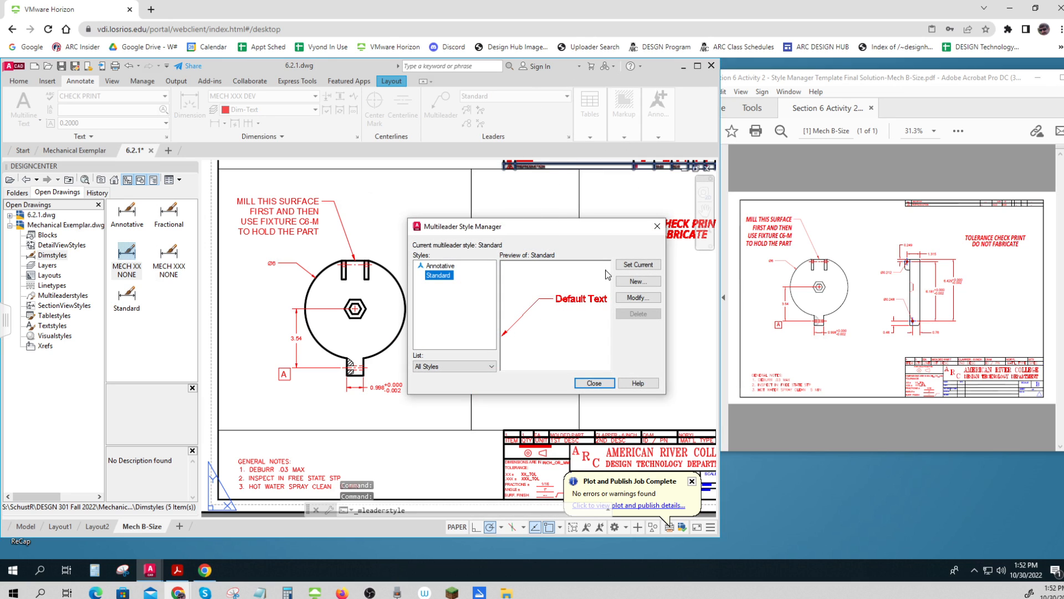
pyautogui.click(634, 281)
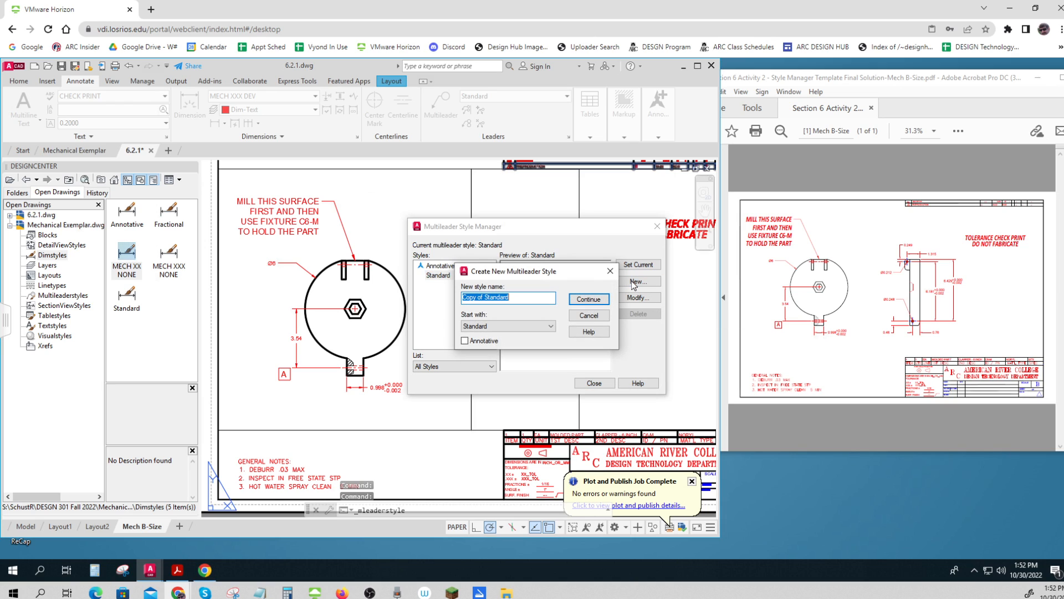
pyautogui.write('MFG NOTE')
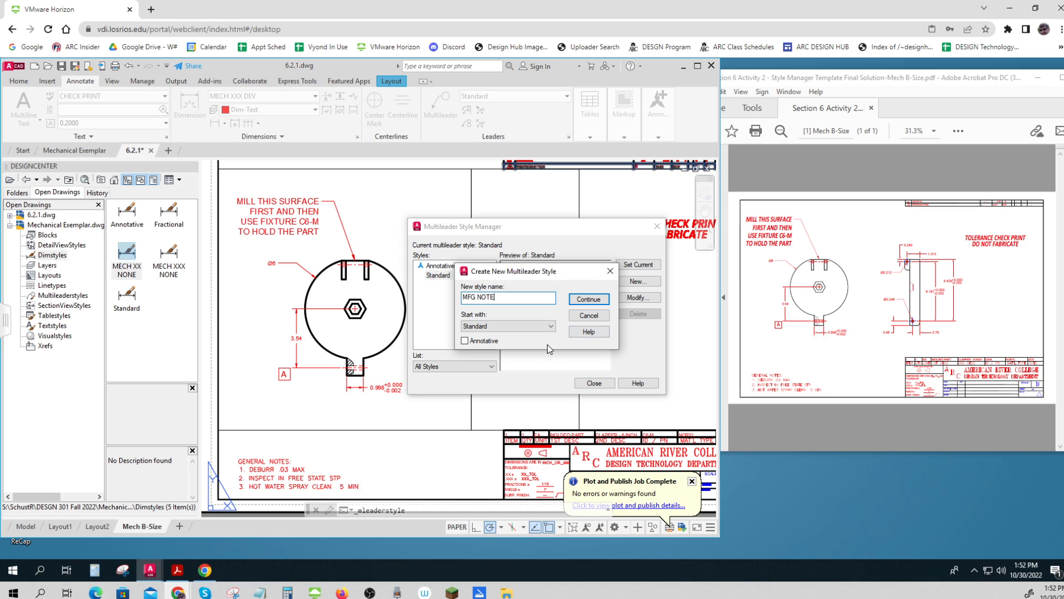
pyautogui.click(589, 300)
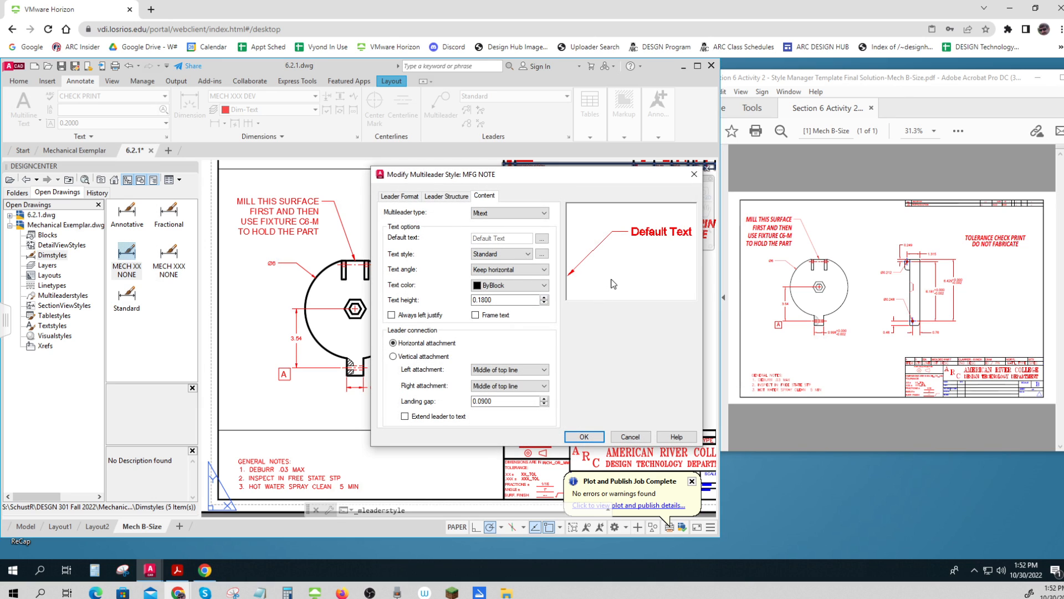
# Step: Review the MFG NOTE leader format and structure, set its text style to CHECK PRINT, and save the multileader style
pyautogui.click(407, 197)
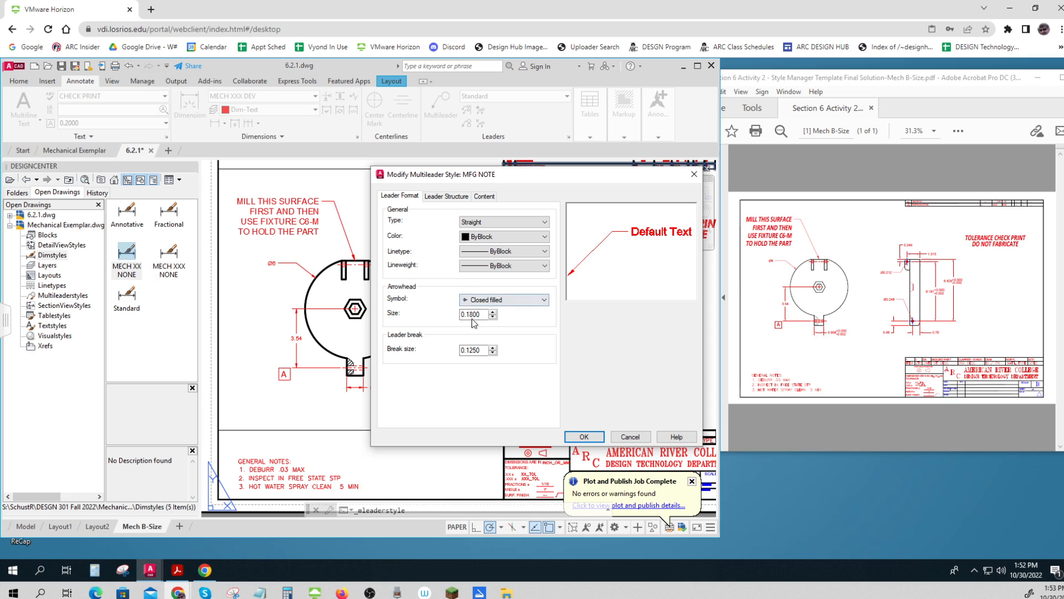
pyautogui.click(447, 197)
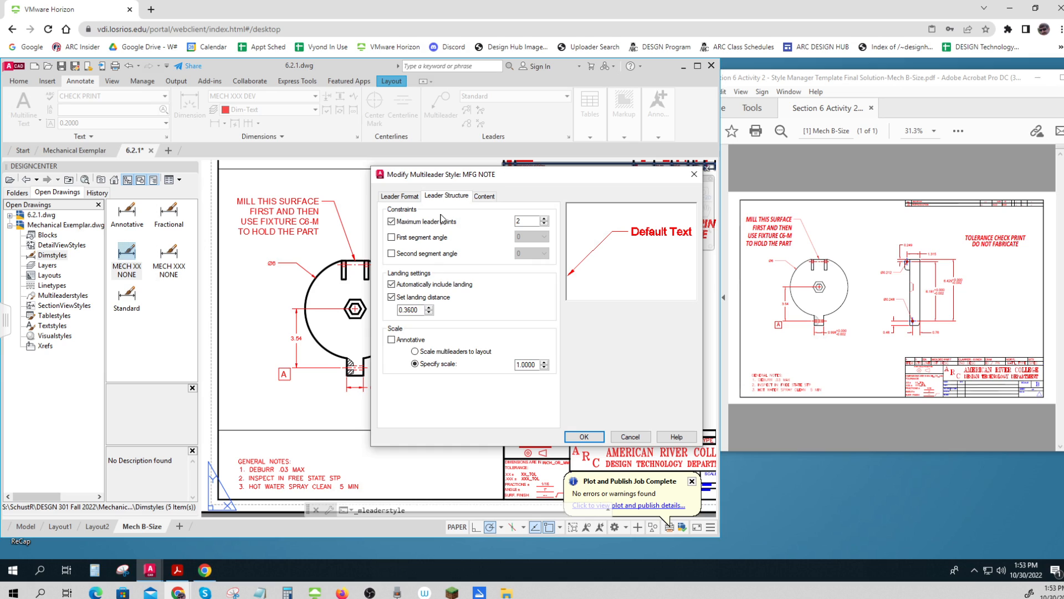
pyautogui.click(484, 197)
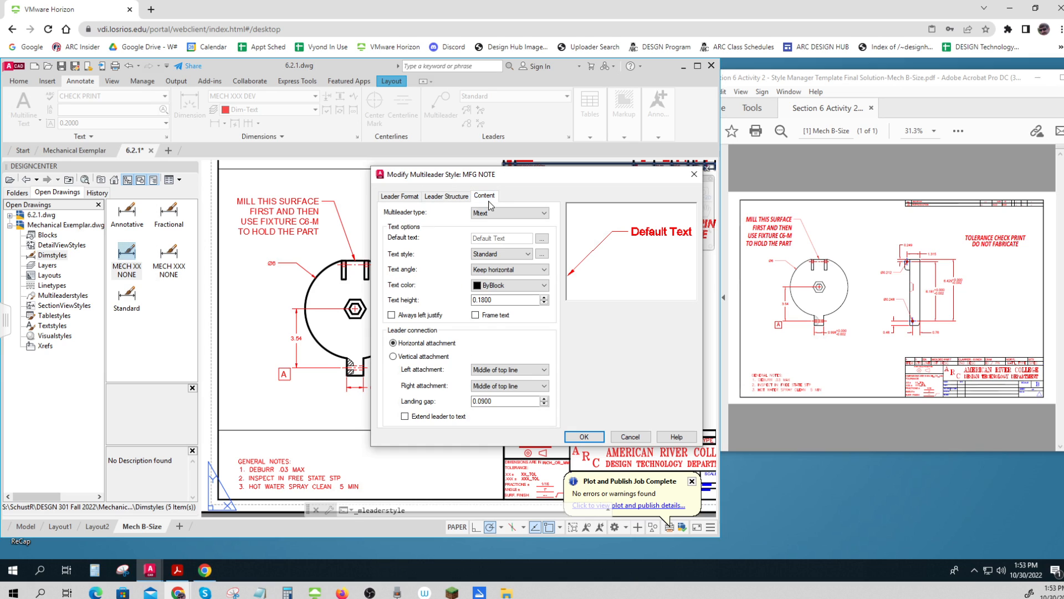
pyautogui.click(530, 255)
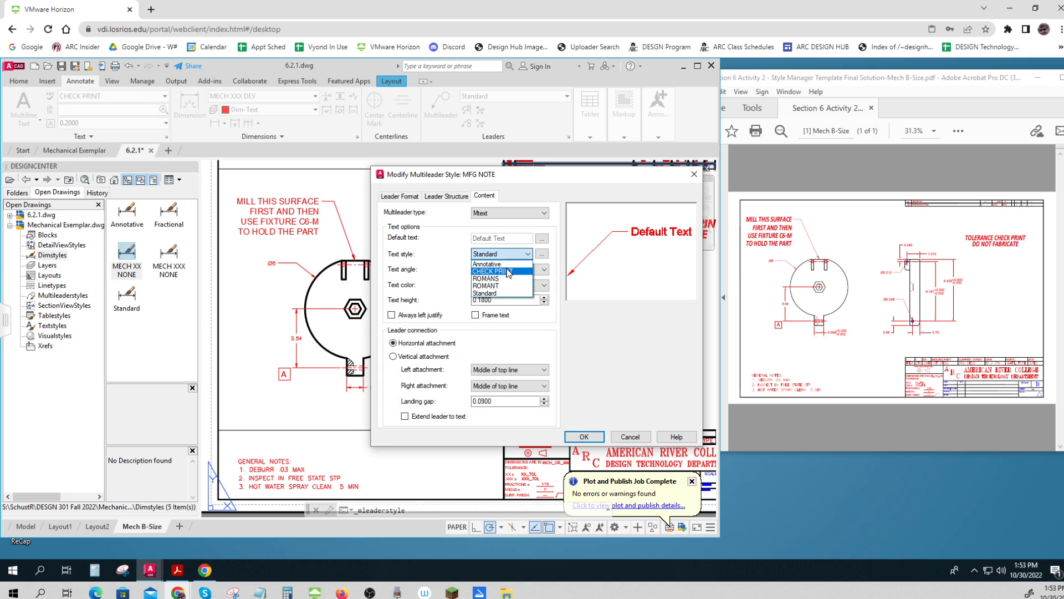
pyautogui.click(509, 272)
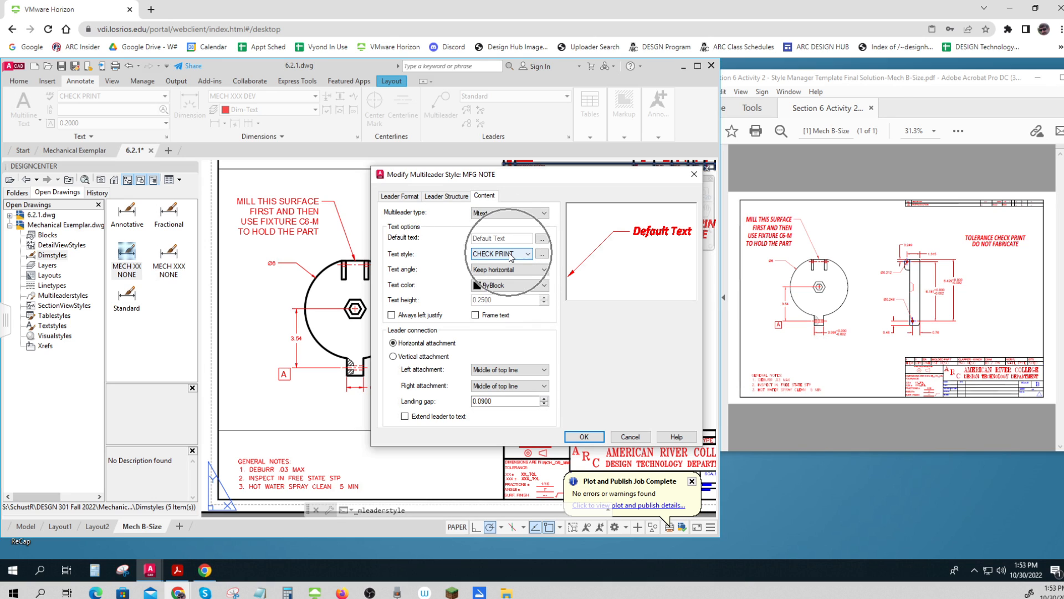
pyautogui.click(584, 437)
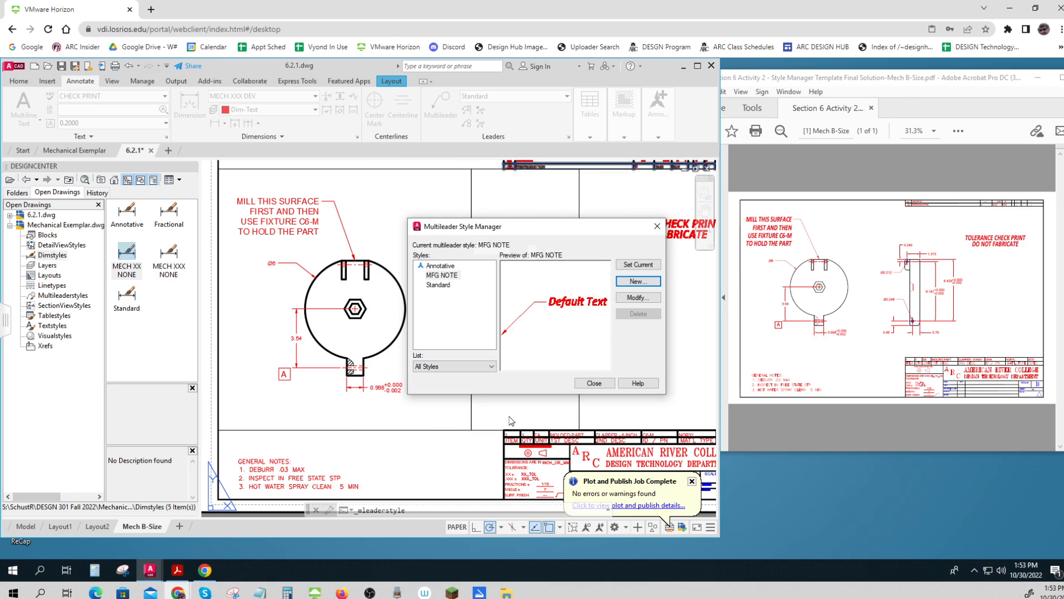
pyautogui.click(588, 384)
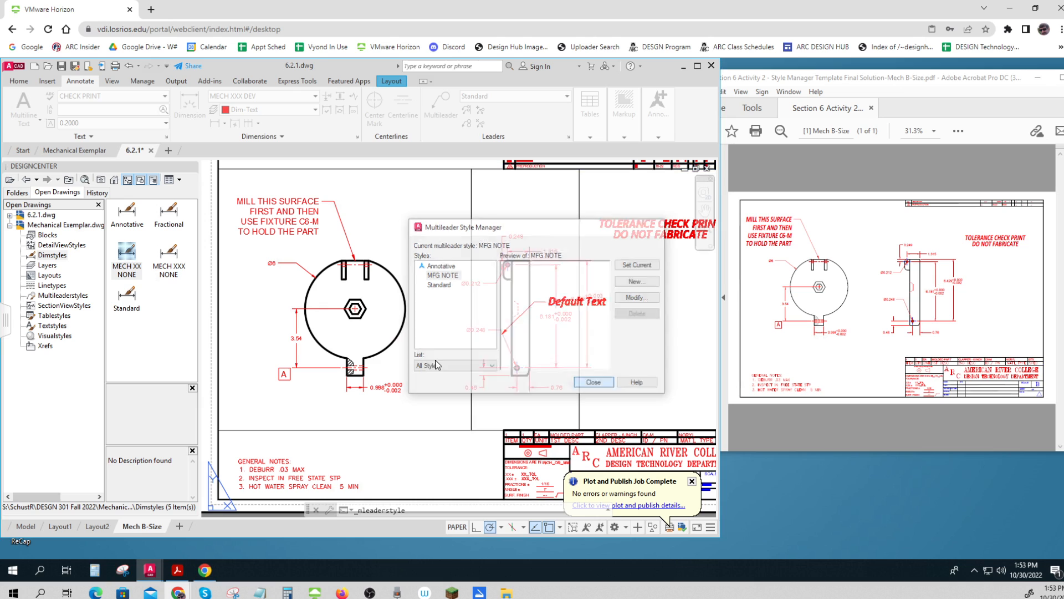
# Step: Apply the MFG NOTE multileader style to the MILL THIS SURFACE note and stretch its landing horizontally so the text sits inside the border
pyautogui.click(311, 220)
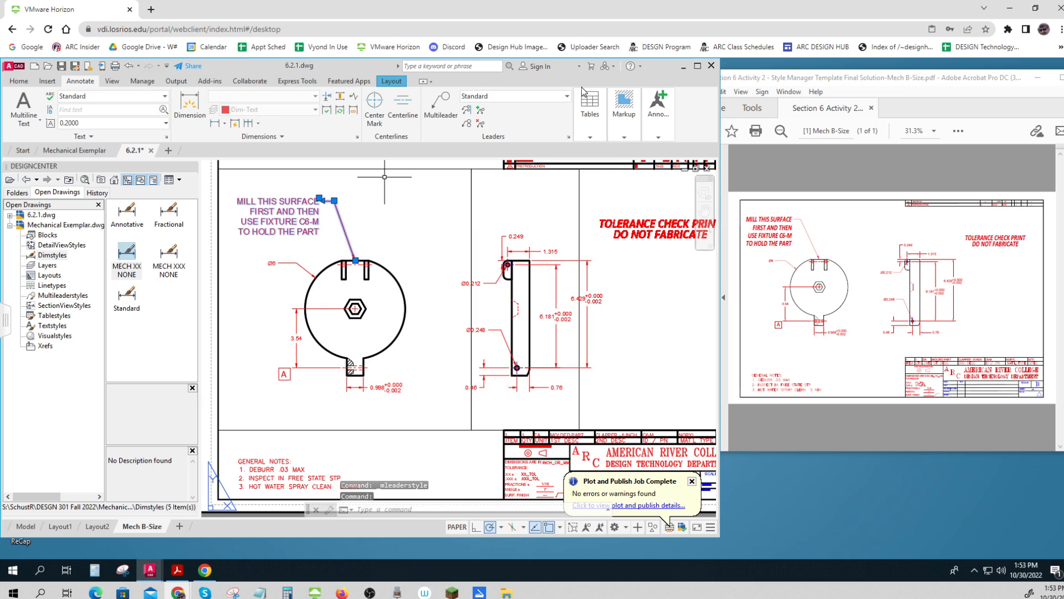
pyautogui.click(568, 97)
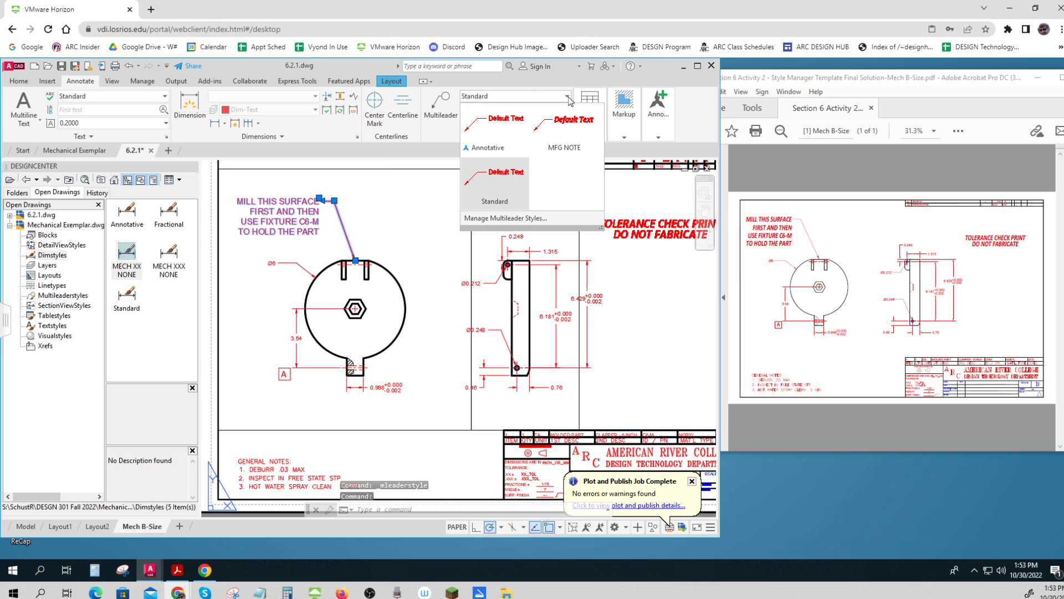
pyautogui.click(557, 149)
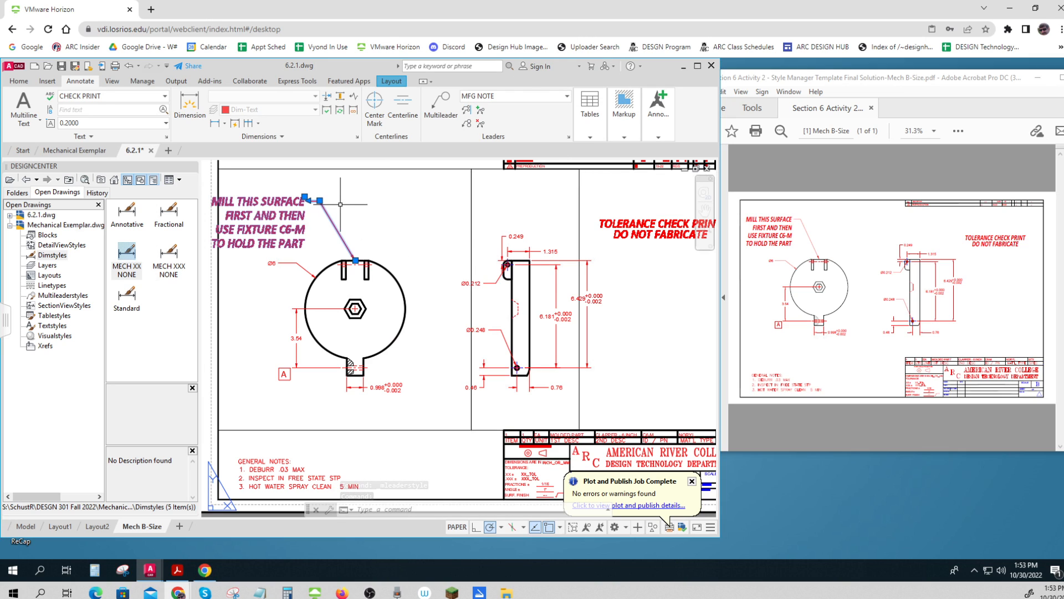
pyautogui.click(320, 200)
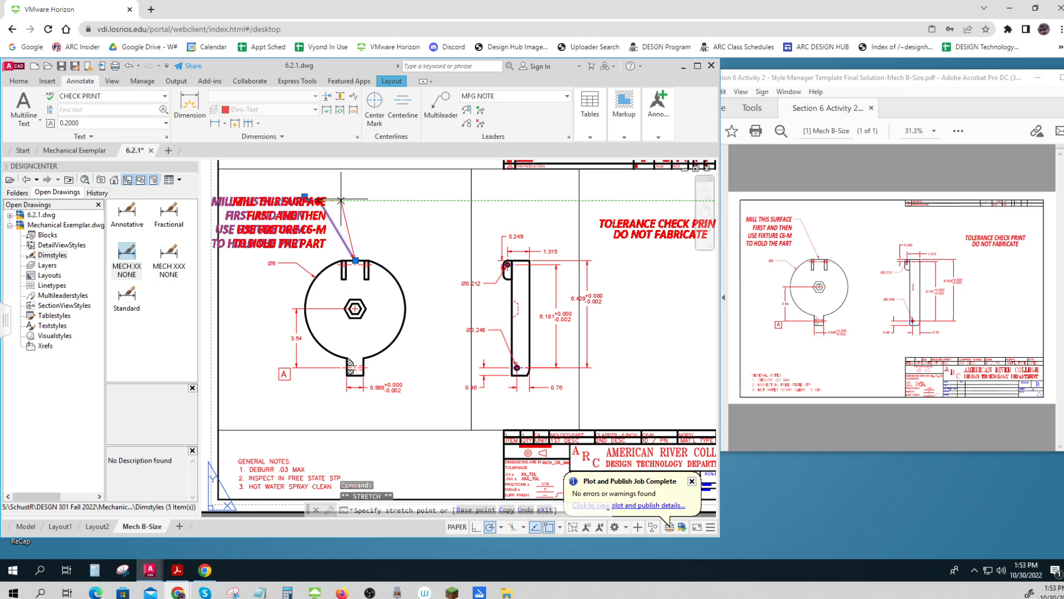
pyautogui.press('Escape')
pyautogui.press('Escape')
pyautogui.press('Escape')
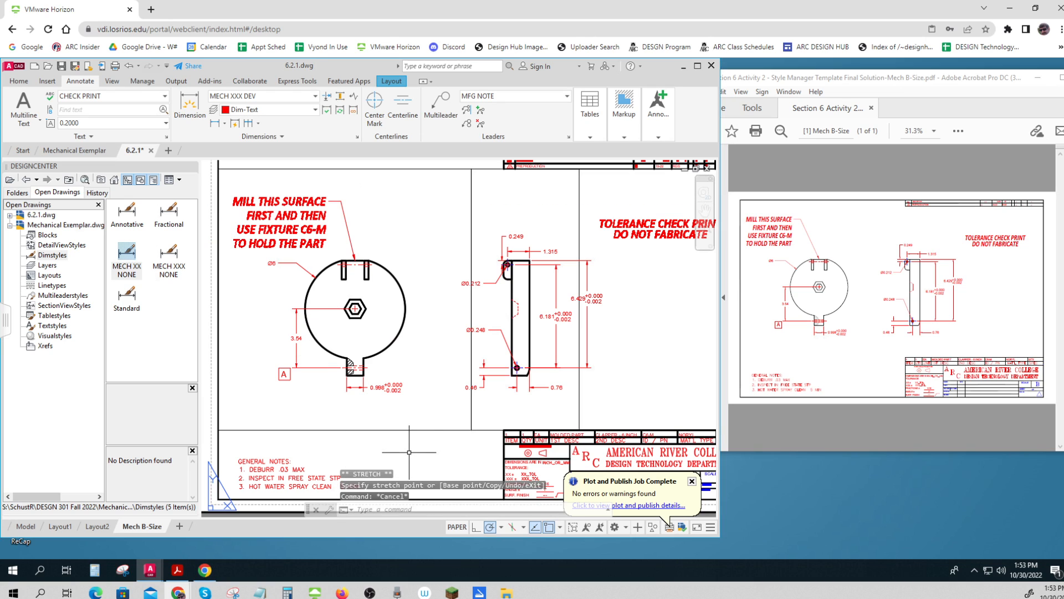
# Step: Maximize the AutoCAD window and save the drawing
pyautogui.click(697, 66)
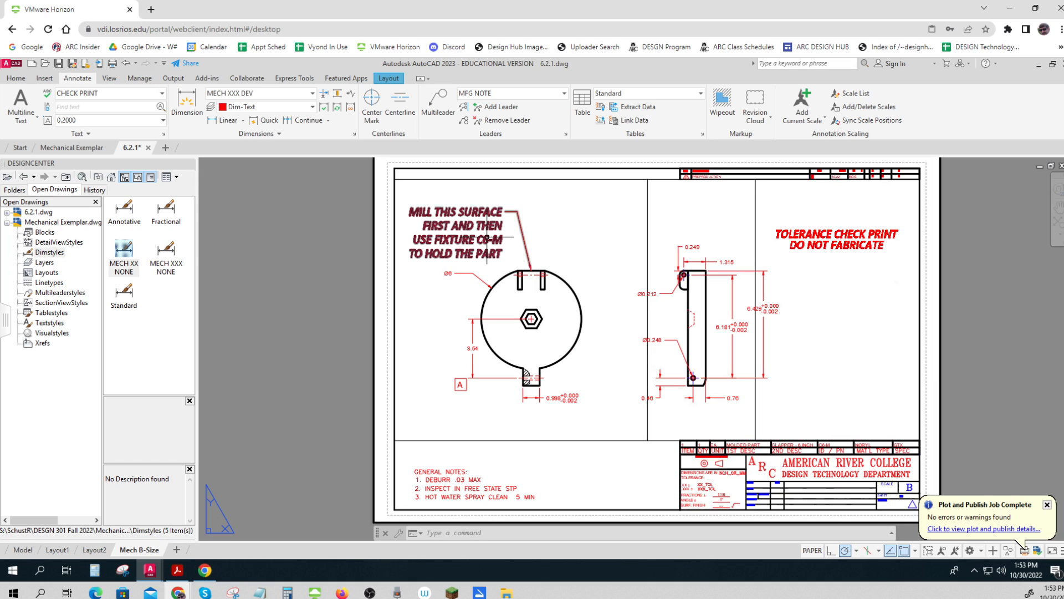
pyautogui.click(58, 63)
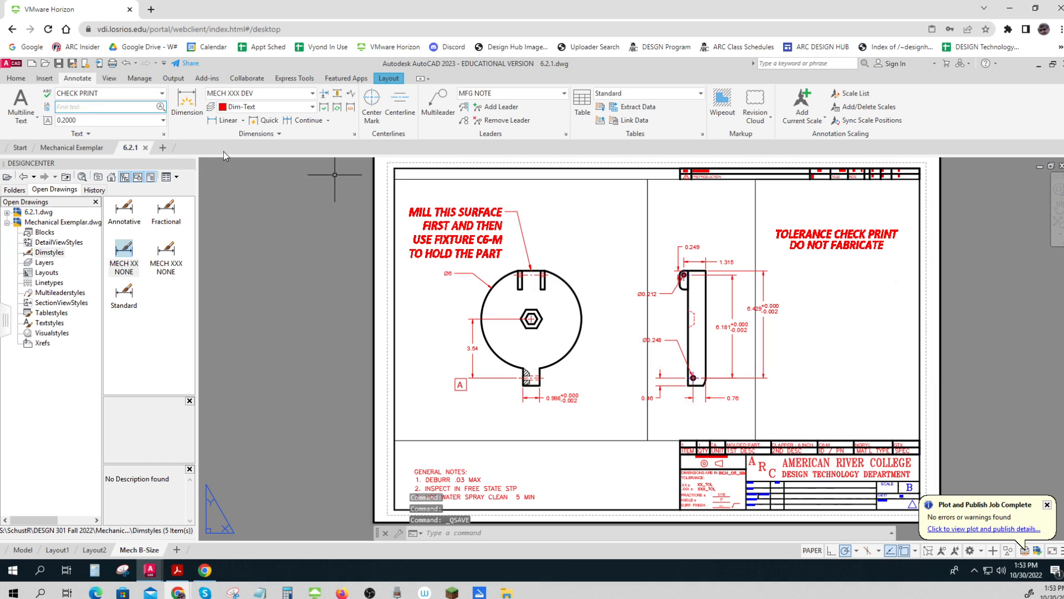
# Step: Preview the plot of the Mech B-Size layout to check the finished sheet, and close the preview
pyautogui.click(111, 64)
pyautogui.click(467, 351)
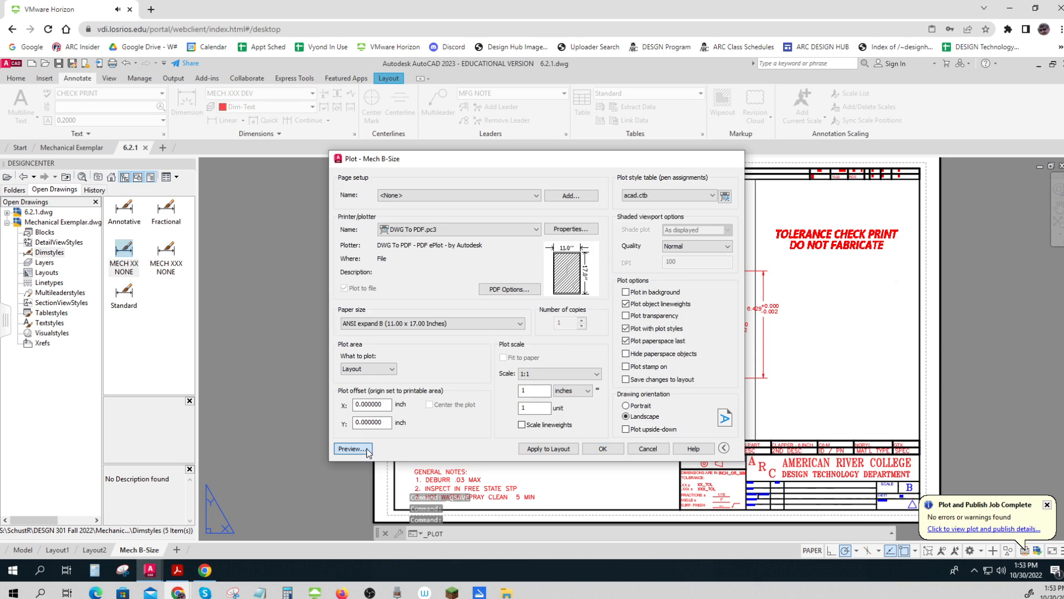
pyautogui.click(352, 449)
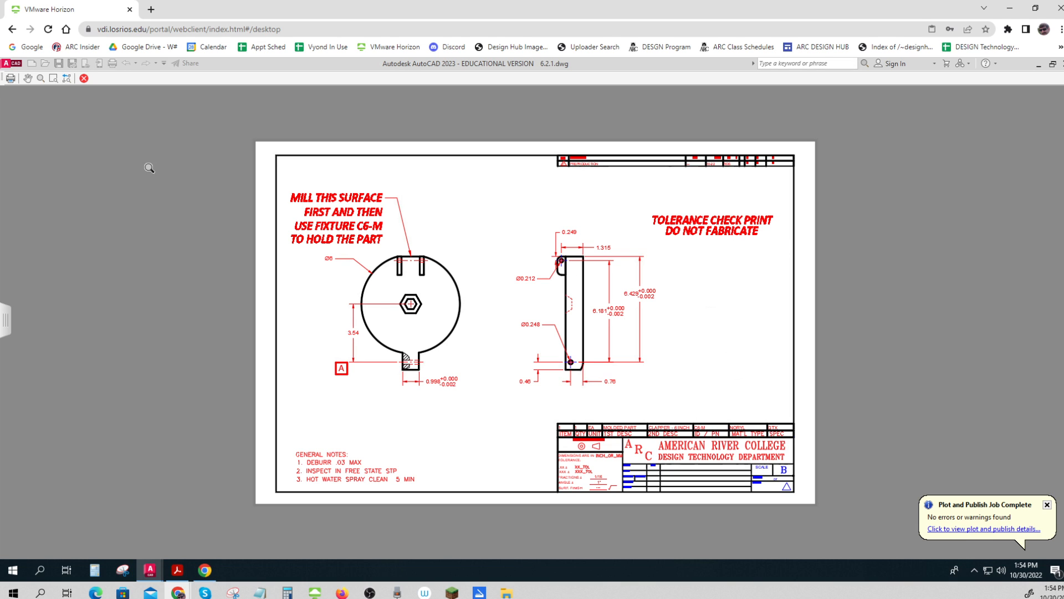
pyautogui.click(84, 78)
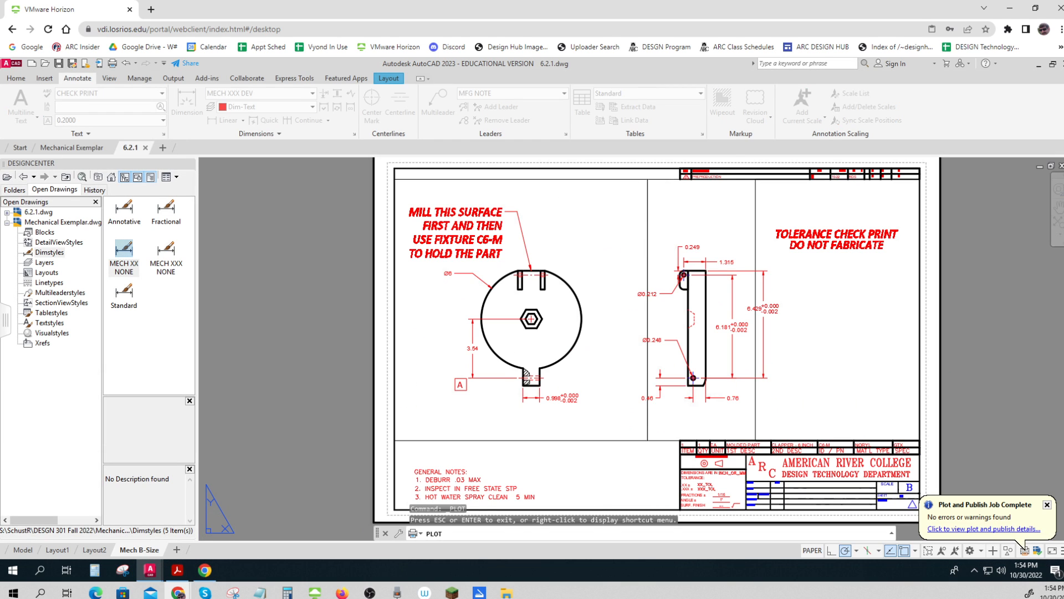